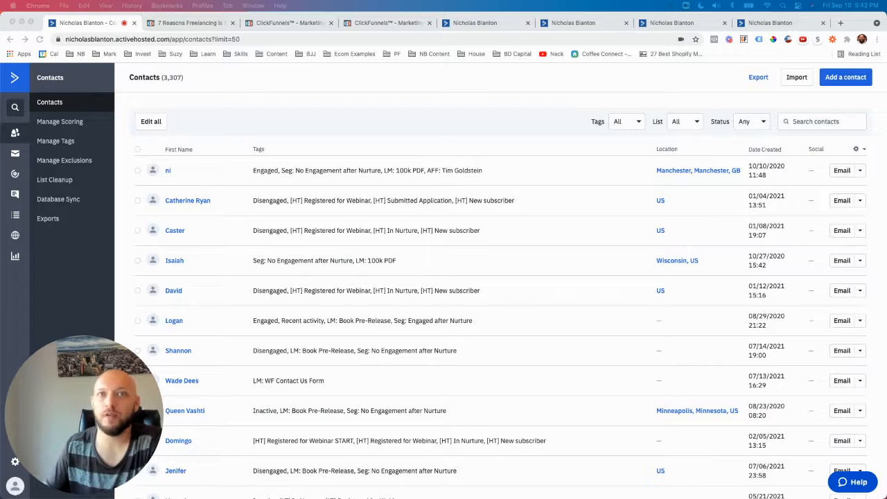
# Step: Open the ActiveCampaign dashboard in a new browser tab and place it ahead of the contacts list
pyautogui.rightClick(16, 82)
pyautogui.click(20, 87)
pyautogui.moveTo(162, 27); pyautogui.dragTo(92, 29)
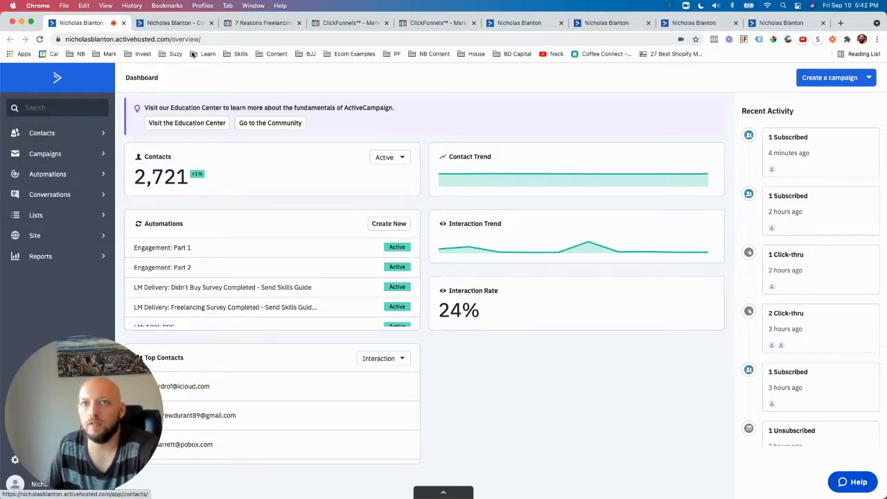
# Step: Return to the contacts list and examine the first contact's engagement, lead magnet and affiliate tags
pyautogui.click(176, 25)
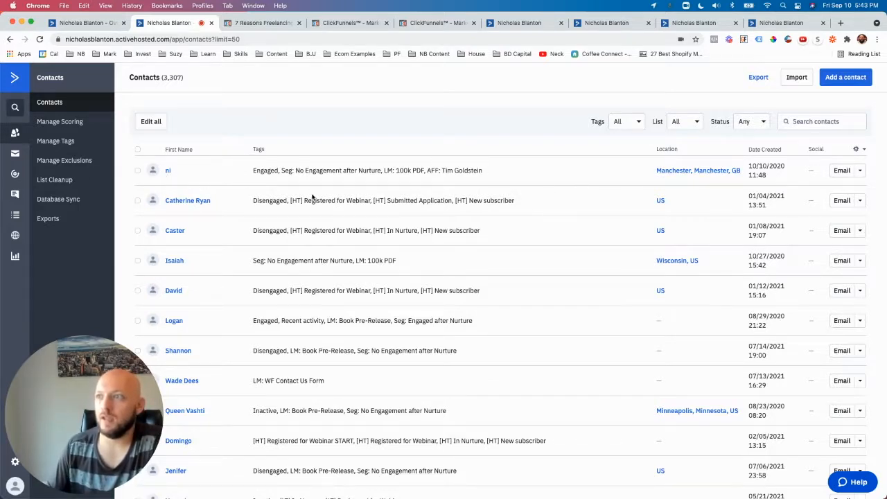
pyautogui.moveTo(253, 172); pyautogui.dragTo(487, 176)
pyautogui.click(416, 131)
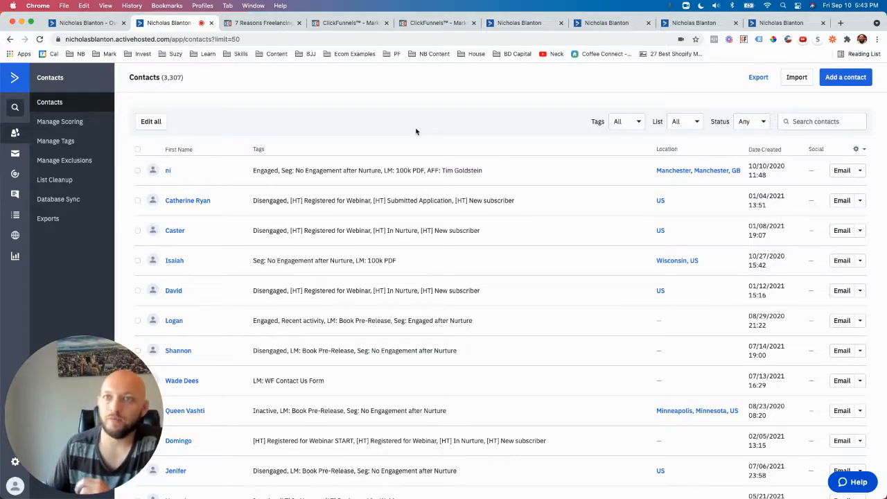
pyautogui.moveTo(279, 171); pyautogui.dragTo(259, 171)
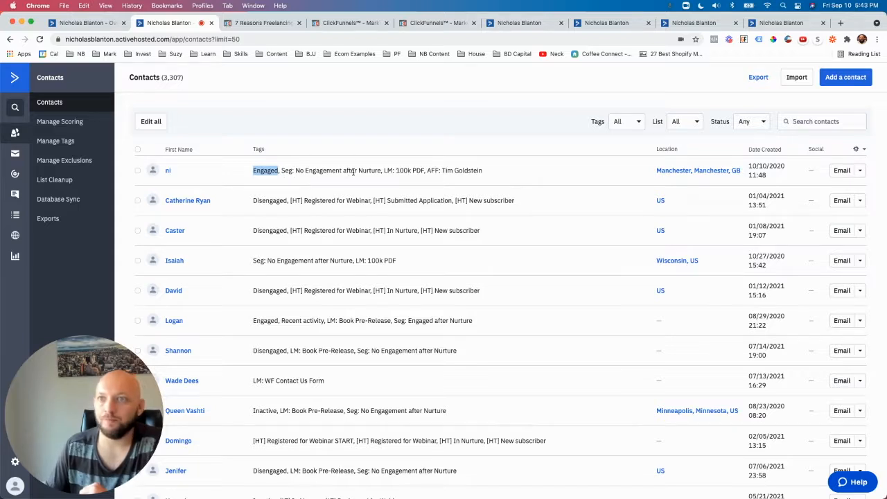
pyautogui.moveTo(387, 171); pyautogui.dragTo(424, 170)
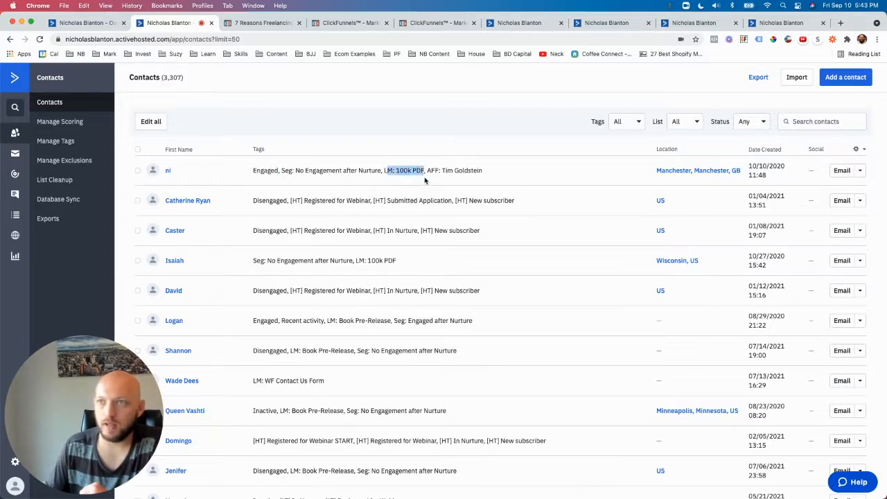
pyautogui.click(389, 173)
pyautogui.moveTo(386, 173); pyautogui.dragTo(484, 170)
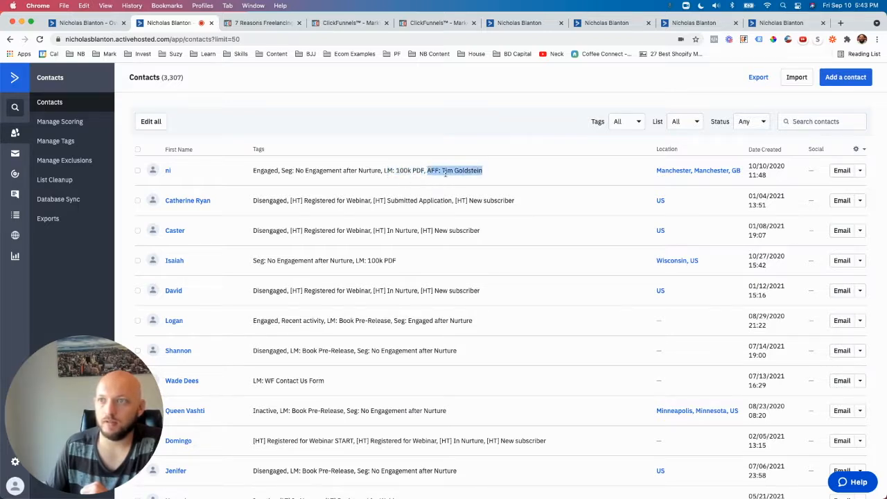
pyautogui.click(450, 117)
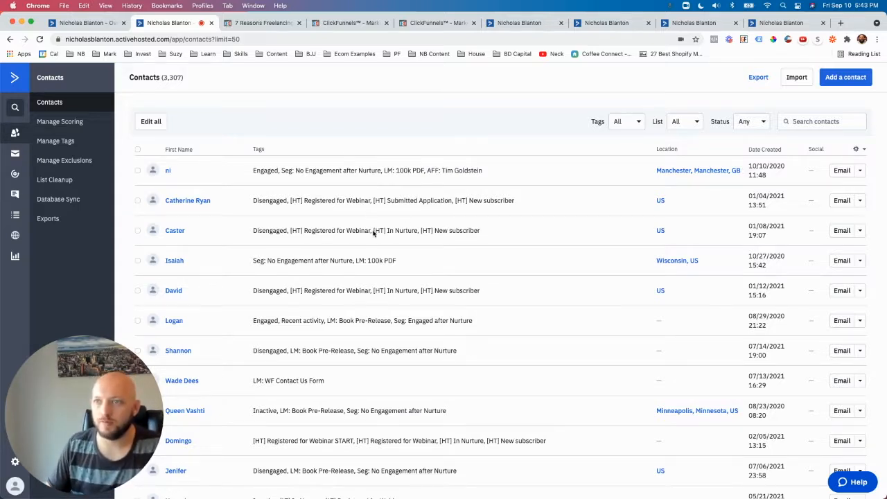
# Step: Look through the tags assigned to the other contacts in the list
pyautogui.scroll(-8, 429, 361)
pyautogui.scroll(8, 408, 323)
pyautogui.scroll(-10, 406, 360)
pyautogui.scroll(10, 380, 312)
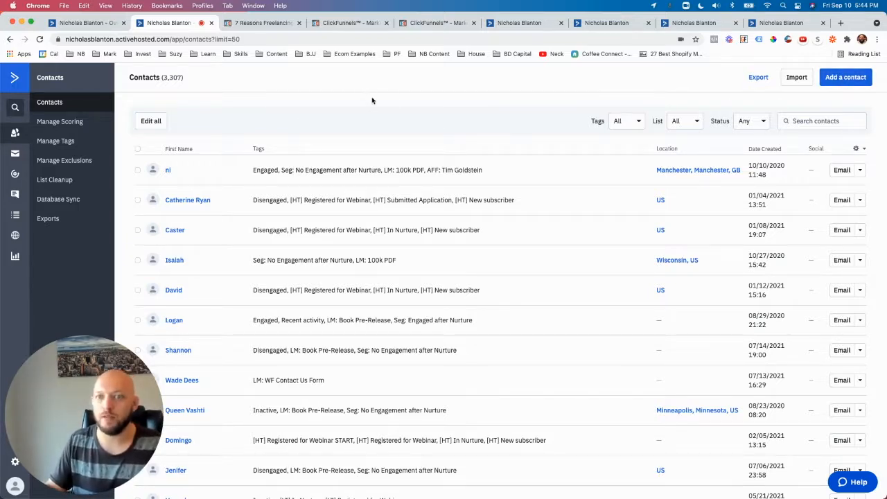
# Step: Switch to ClickFunnels to view the live freelancing guide opt-in page and its Optin step in the LM: 100K PDF funnel
pyautogui.click(260, 23)
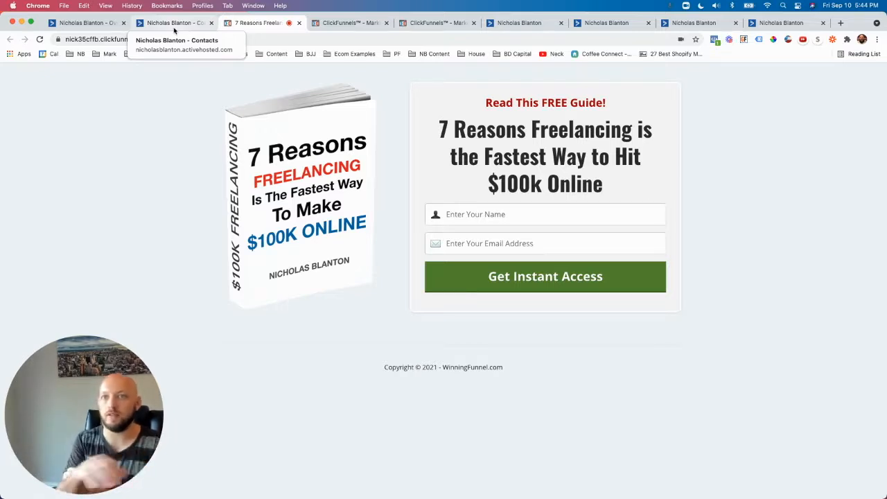
pyautogui.click(347, 20)
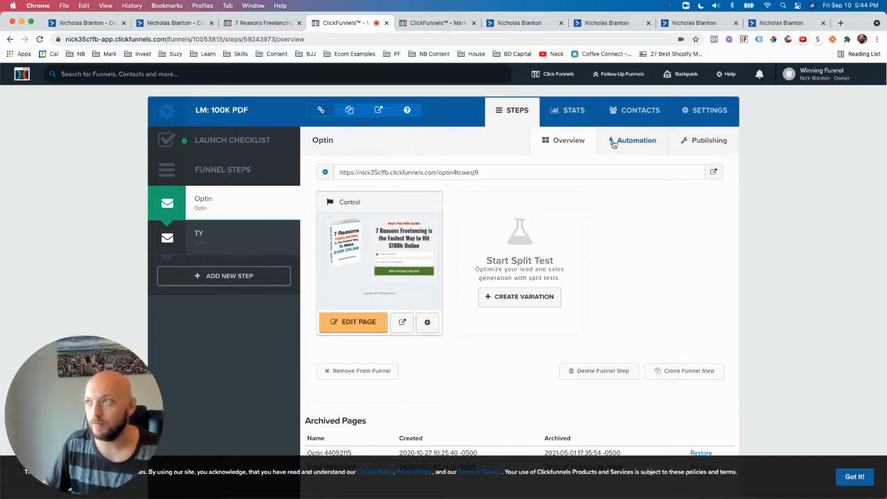
# Step: Check the ActiveCampaign connection on the API integrations page of the ClickFunnels account settings
pyautogui.click(443, 28)
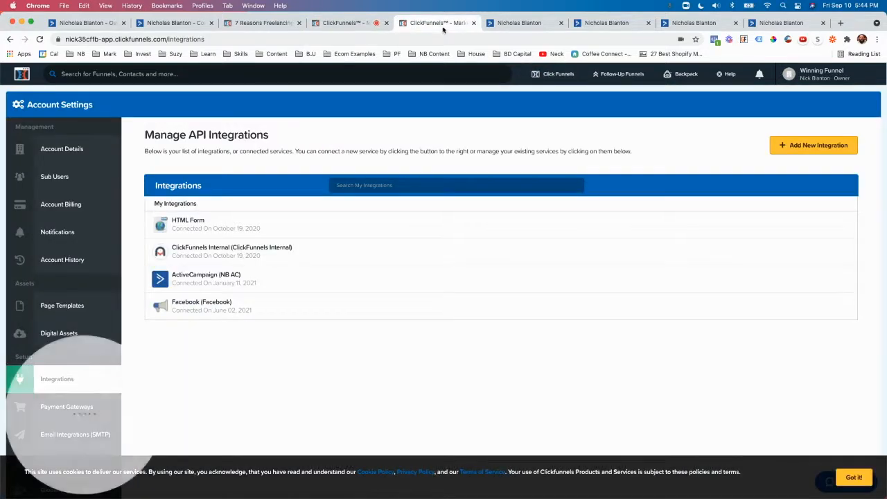
pyautogui.moveTo(820, 82)
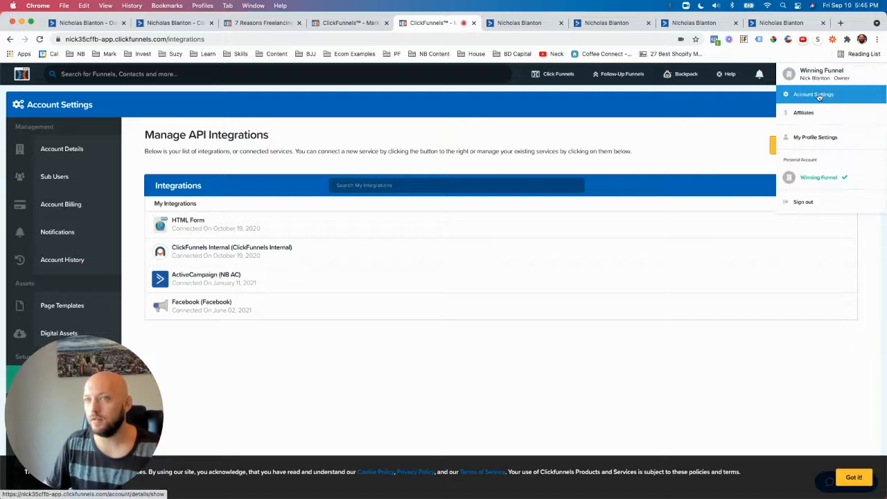
pyautogui.moveTo(149, 404); pyautogui.dragTo(870, 404)
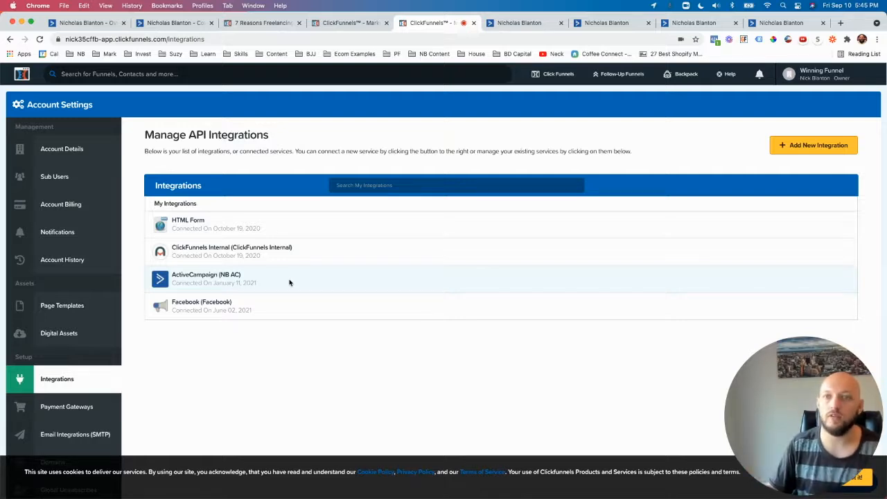
# Step: Open the LM: 100K PDF funnel's Optin page in the editor and display its email integration settings
pyautogui.click(363, 28)
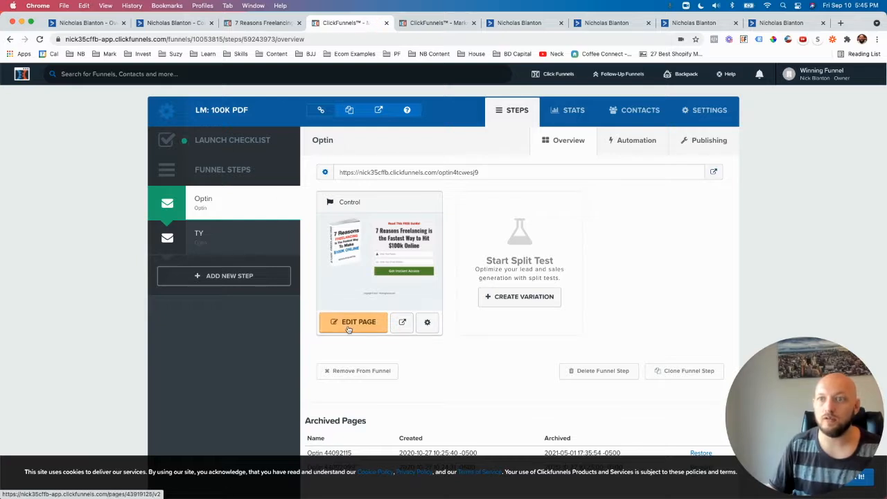
pyautogui.click(349, 329)
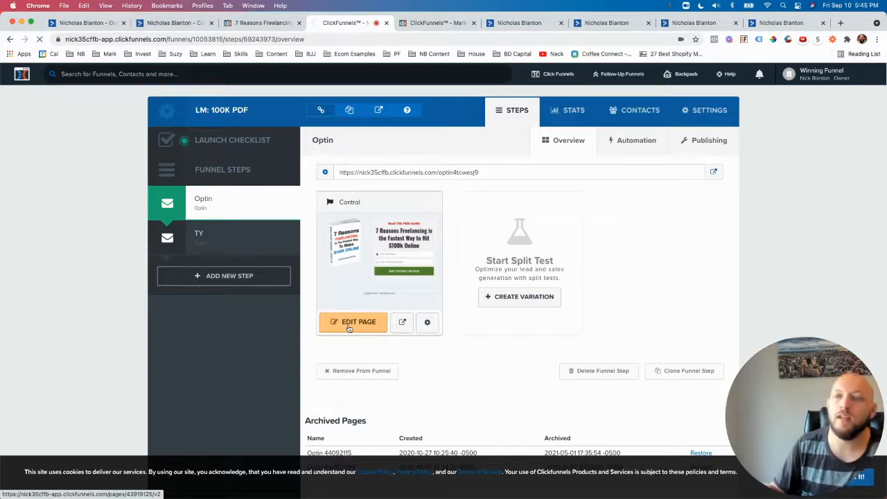
pyautogui.click(364, 327)
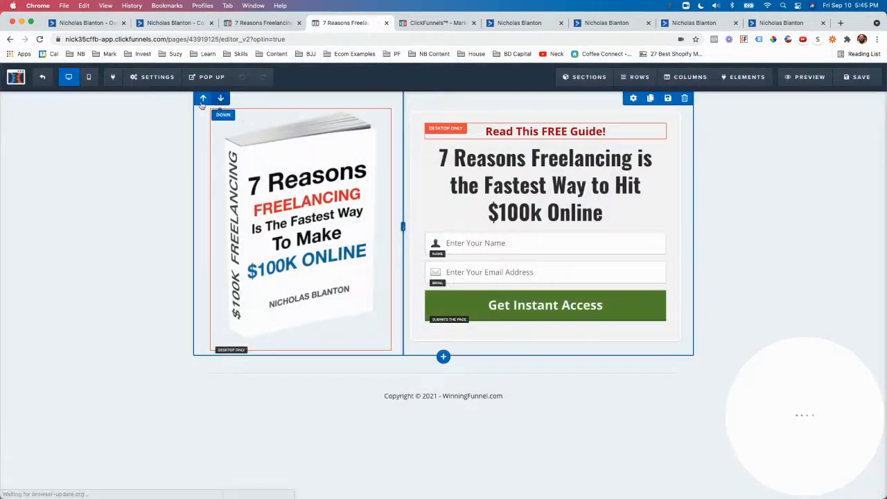
pyautogui.moveTo(157, 85)
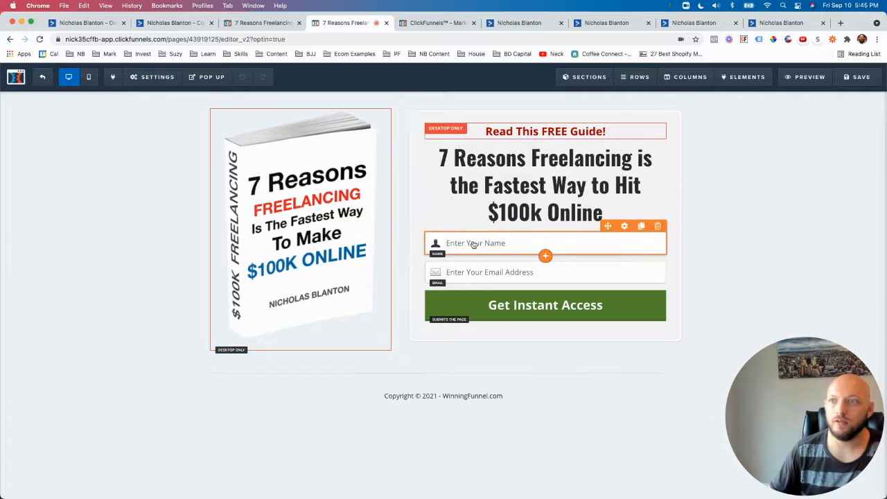
pyautogui.click(158, 99)
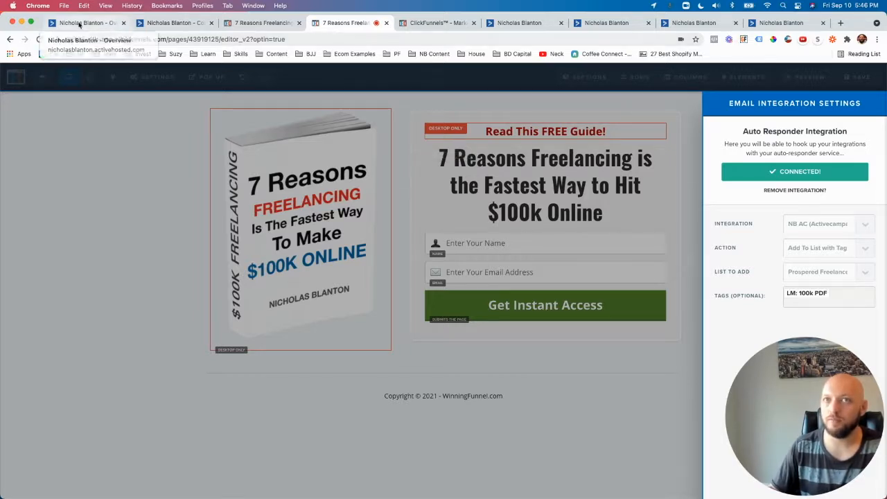
# Step: Switch to ActiveCampaign and view the contacts list and the list of active automations
pyautogui.click(80, 22)
pyautogui.click(170, 23)
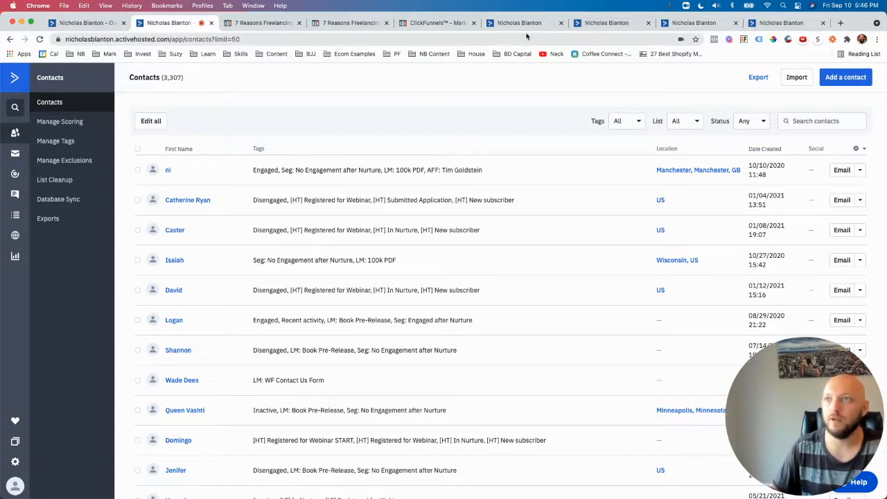
pyautogui.click(519, 25)
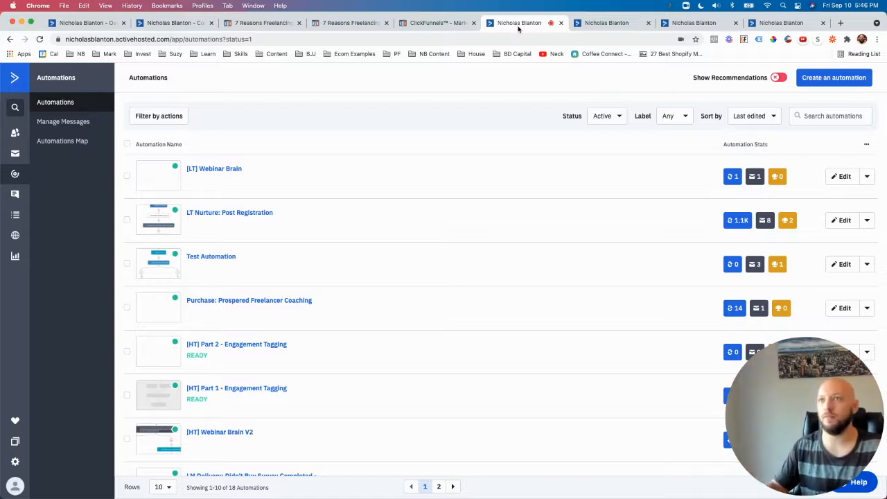
# Step: Revisit the freelancing guide opt-in page's headline and its email integration settings in ClickFunnels
pyautogui.click(282, 26)
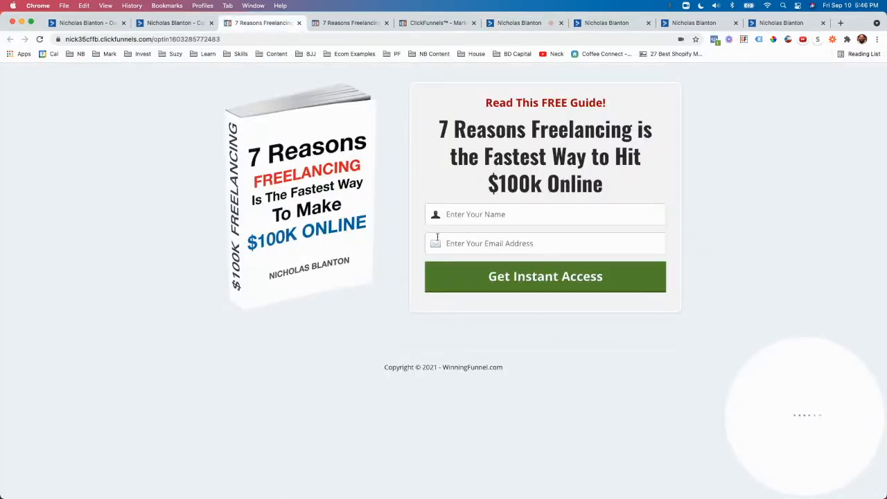
pyautogui.moveTo(605, 188); pyautogui.dragTo(499, 173)
pyautogui.click(445, 137)
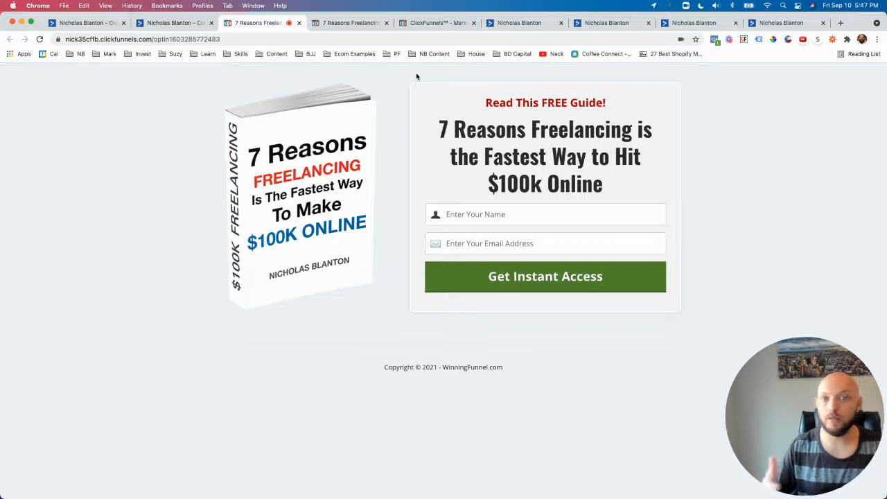
pyautogui.click(345, 24)
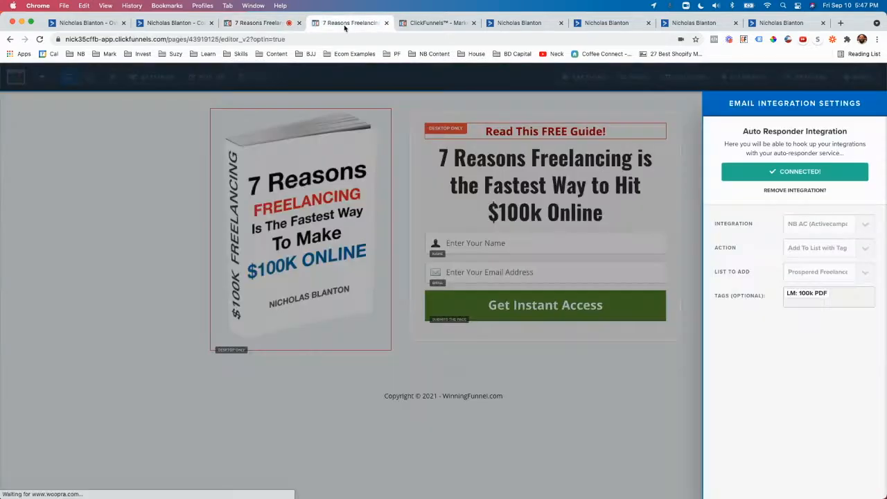
# Step: Switch back to ActiveCampaign's automations list and browse the active automations
pyautogui.click(520, 25)
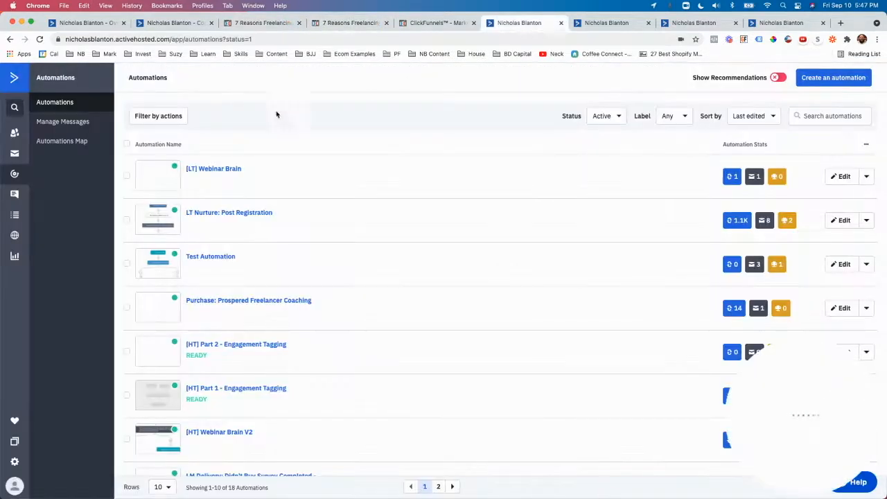
pyautogui.moveTo(172, 78); pyautogui.dragTo(125, 78)
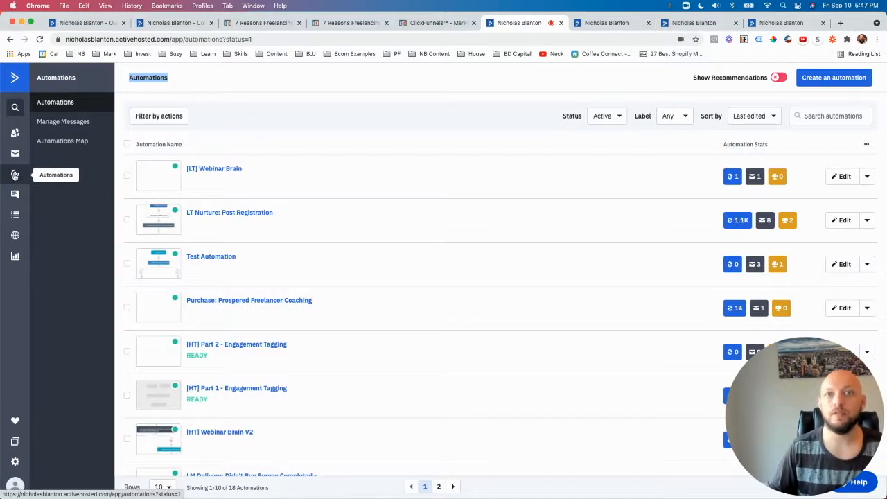
pyautogui.scroll(-4, 235, 161)
pyautogui.scroll(4, 235, 161)
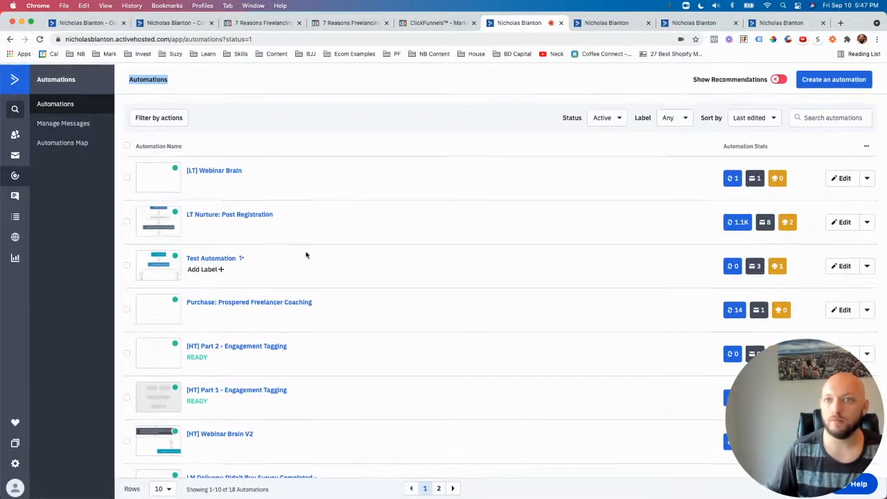
pyautogui.scroll(-1, 273, 333)
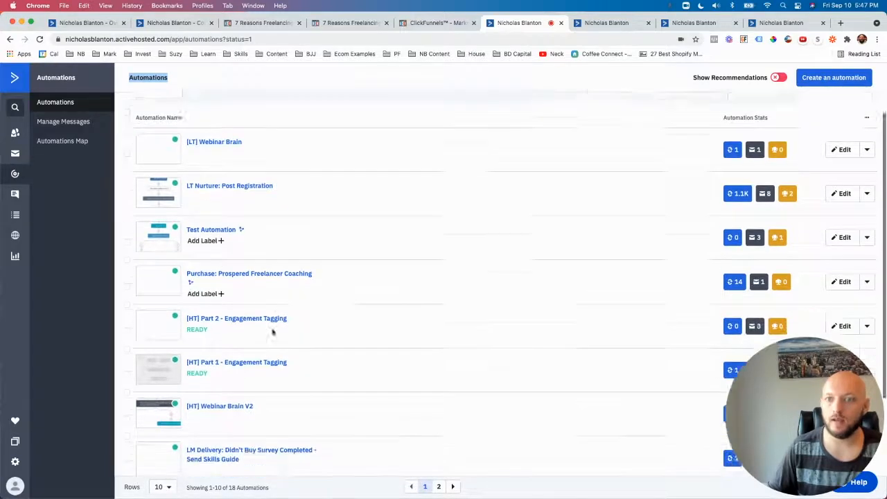
pyautogui.scroll(-3, 273, 333)
pyautogui.scroll(4, 274, 331)
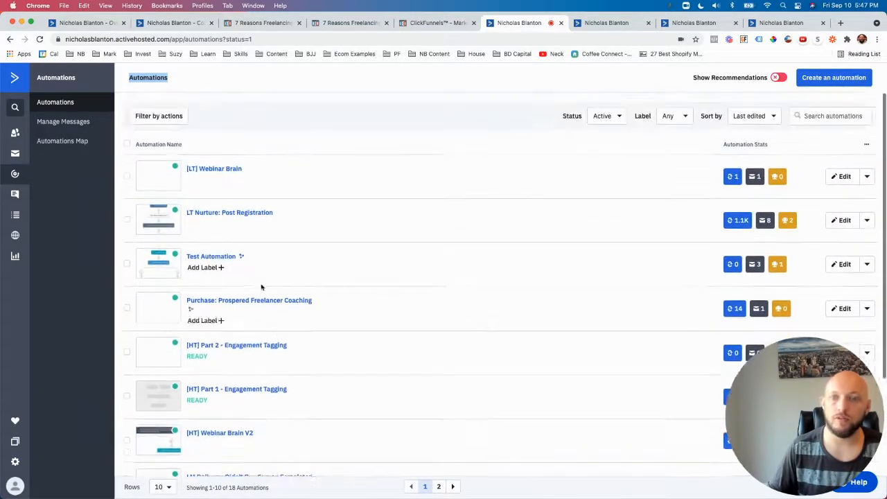
pyautogui.click(303, 115)
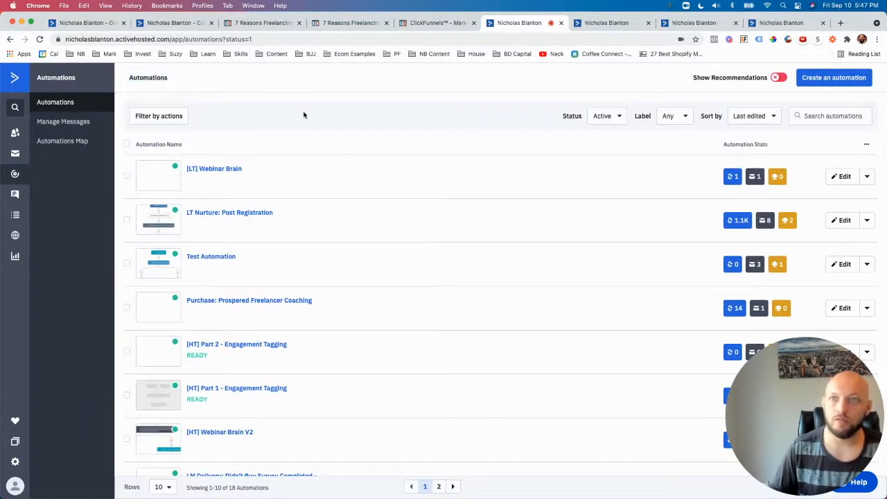
# Step: Open the LM: 100k PDF automation and examine its start trigger and the sequence of actions down to the end
pyautogui.click(638, 24)
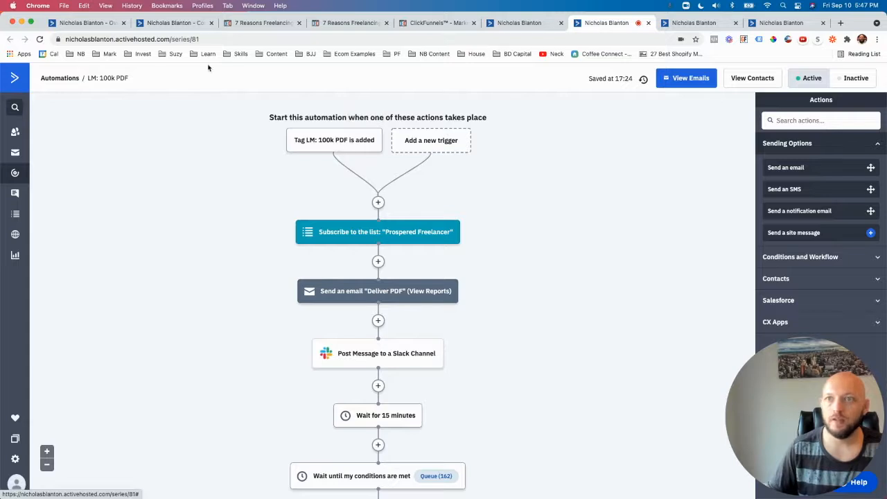
pyautogui.moveTo(260, 118); pyautogui.dragTo(498, 120)
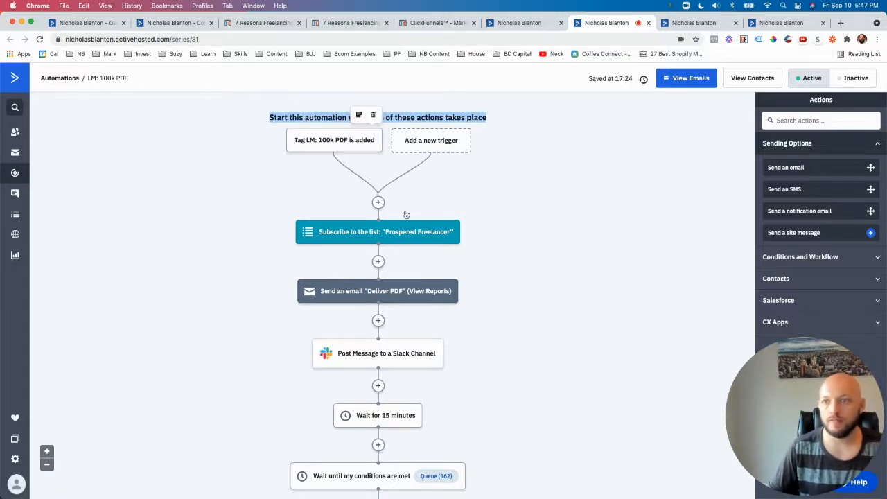
pyautogui.scroll(-5, 406, 214)
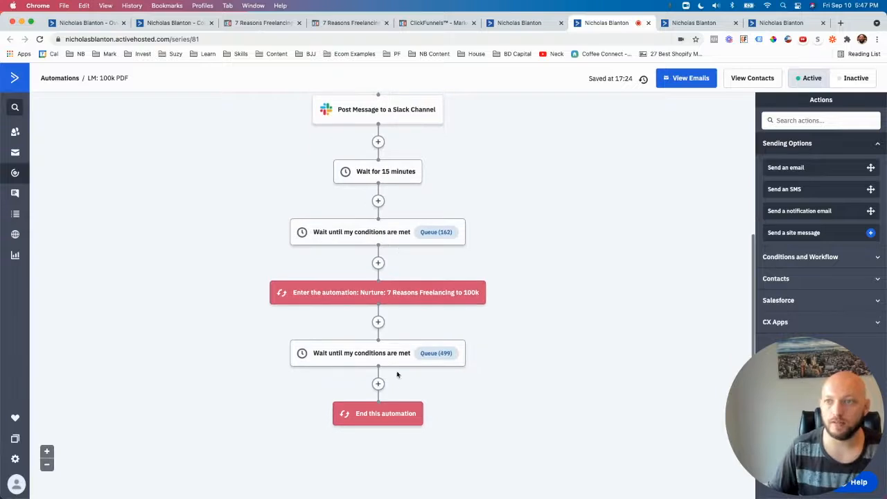
pyautogui.scroll(5, 392, 254)
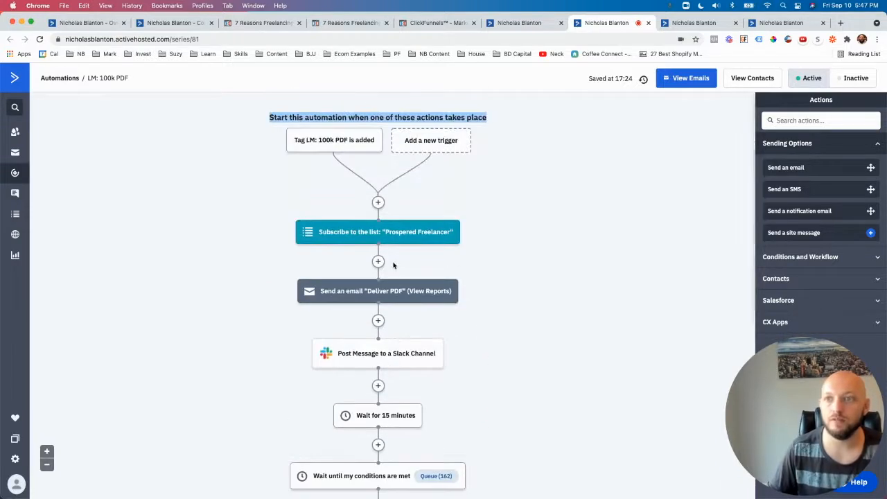
pyautogui.click(520, 224)
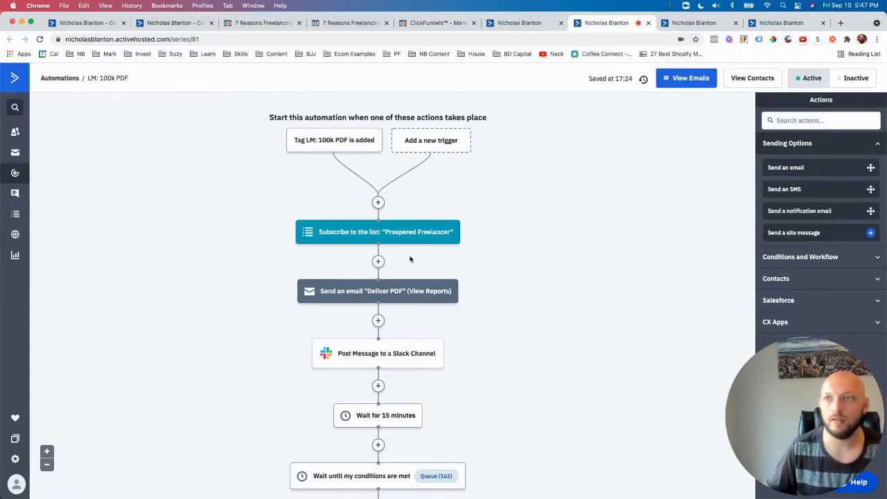
# Step: View the settings of a new "Tag is added" trigger for the automation and close them without adding it
pyautogui.click(430, 146)
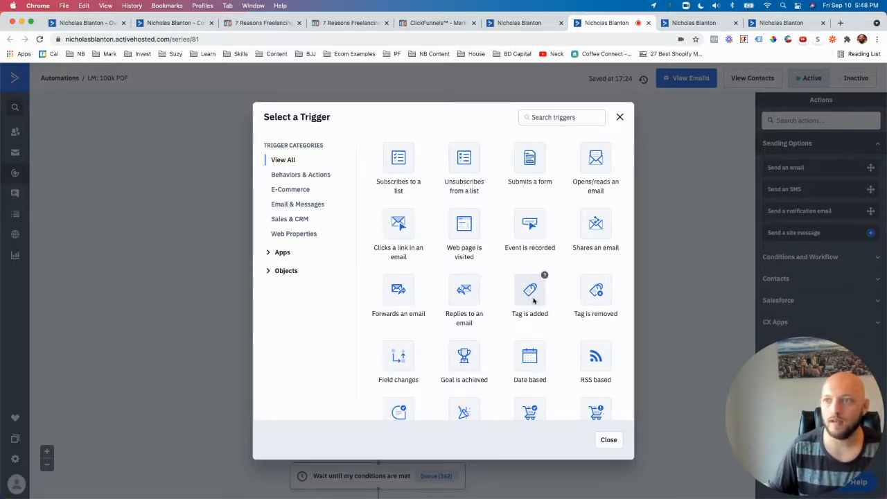
pyautogui.click(533, 299)
pyautogui.click(310, 138)
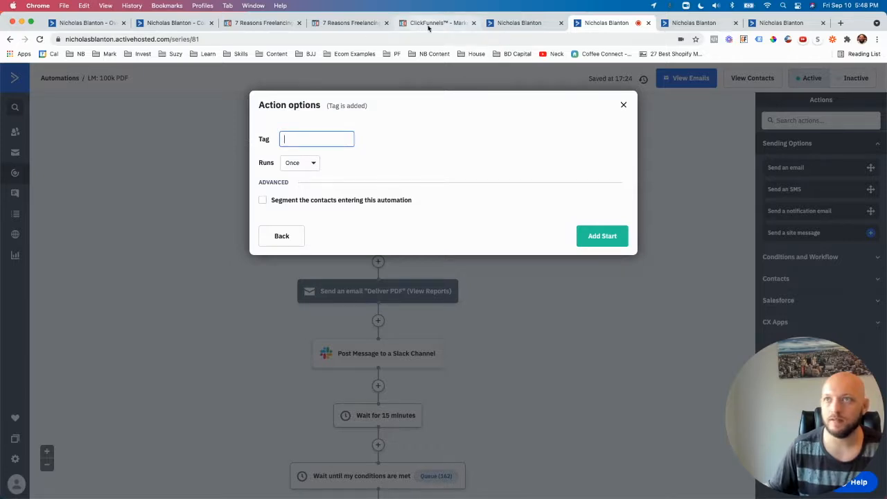
pyautogui.click(623, 106)
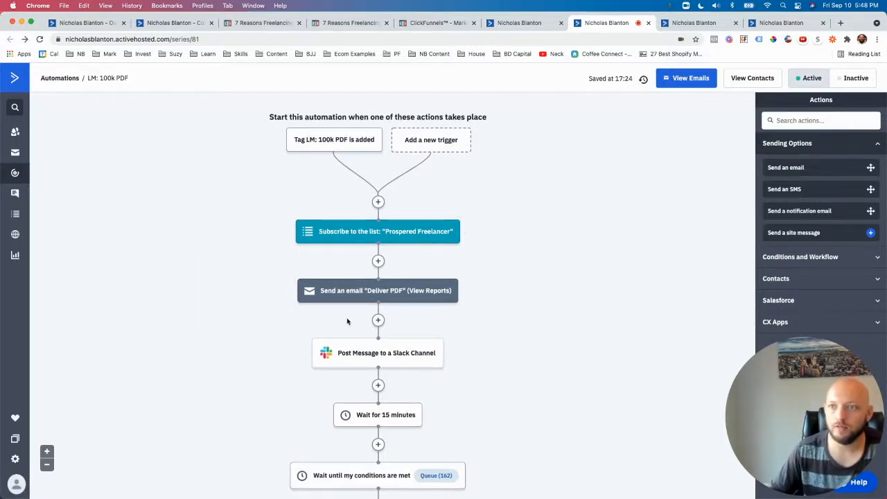
# Step: View the sending actions that can be inserted after the list subscription and the email selection for Deliver PDF
pyautogui.moveTo(359, 295)
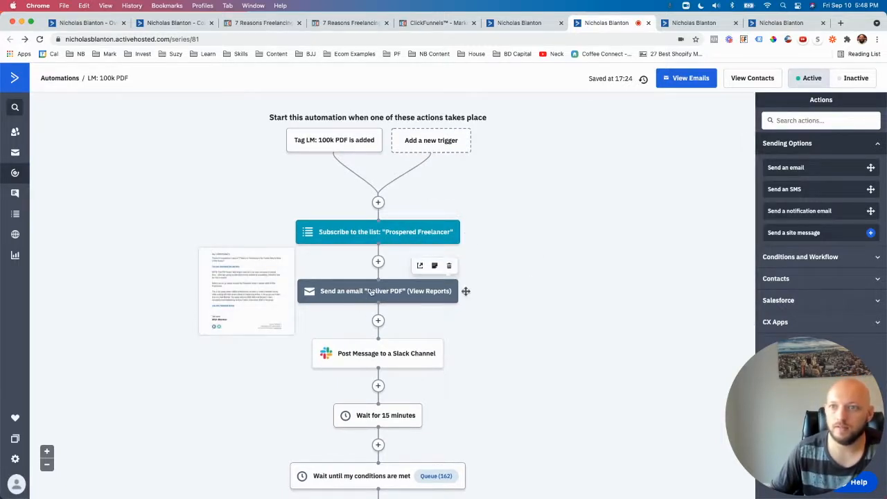
pyautogui.click(378, 262)
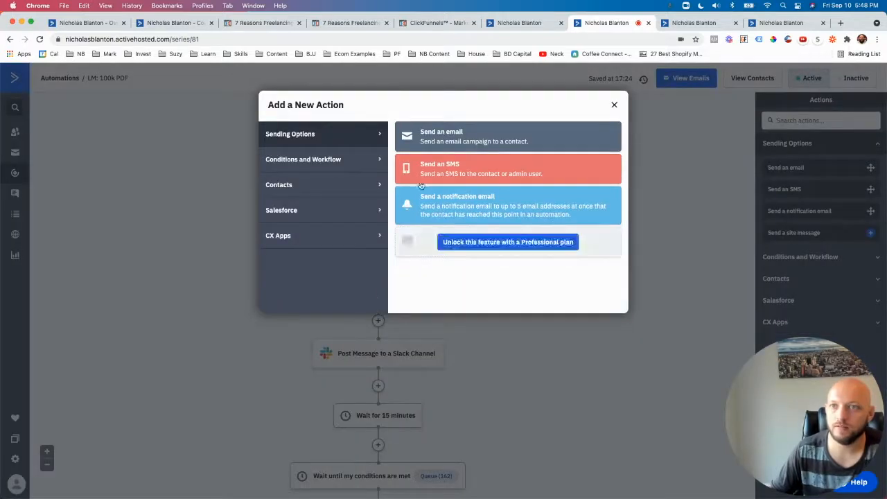
pyautogui.click(444, 138)
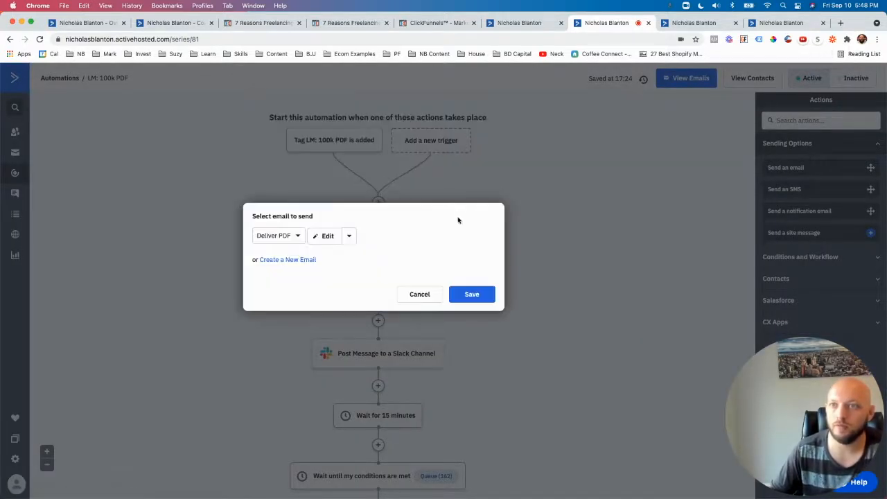
pyautogui.click(468, 293)
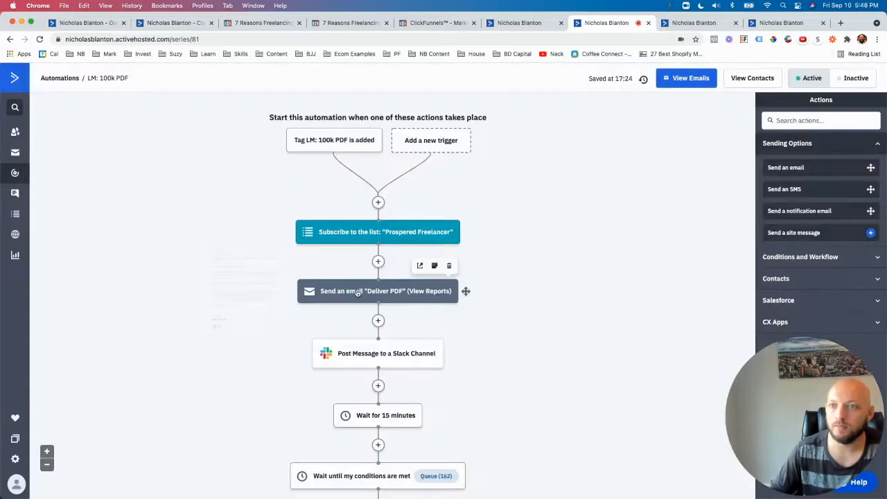
# Step: Open the Deliver PDF email in the designer and examine its thank-you line and Facebook group link
pyautogui.click(358, 291)
pyautogui.click(333, 266)
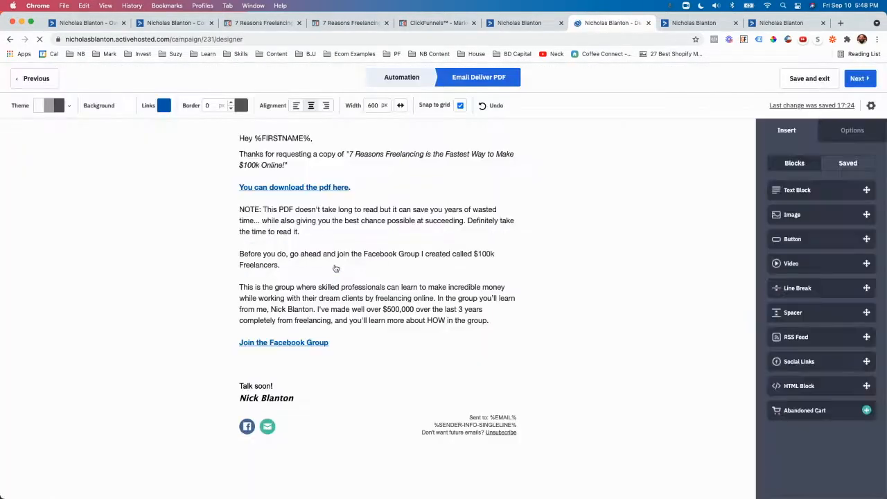
pyautogui.moveTo(288, 166); pyautogui.dragTo(232, 175)
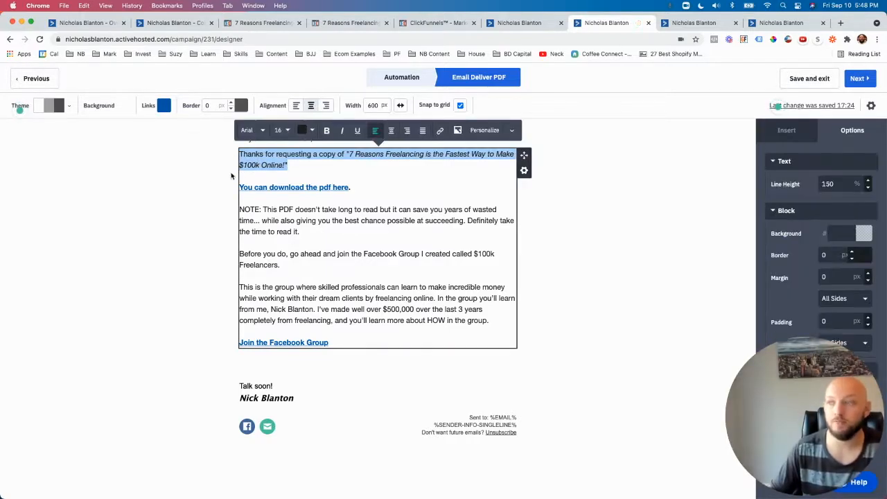
pyautogui.click(154, 179)
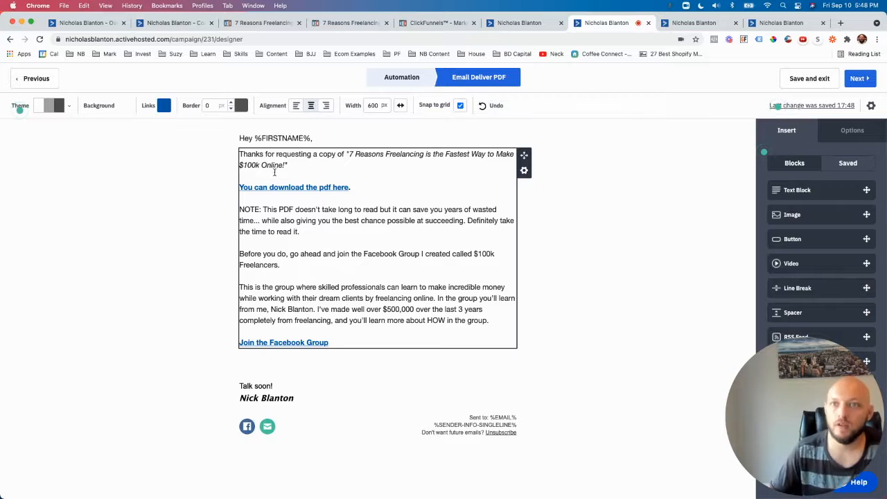
pyautogui.moveTo(243, 157); pyautogui.dragTo(344, 181)
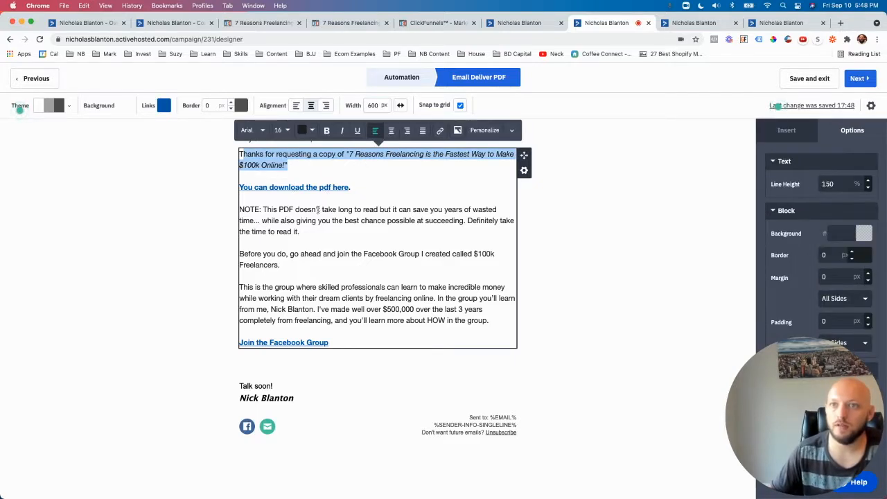
pyautogui.moveTo(356, 341); pyautogui.dragTo(224, 341)
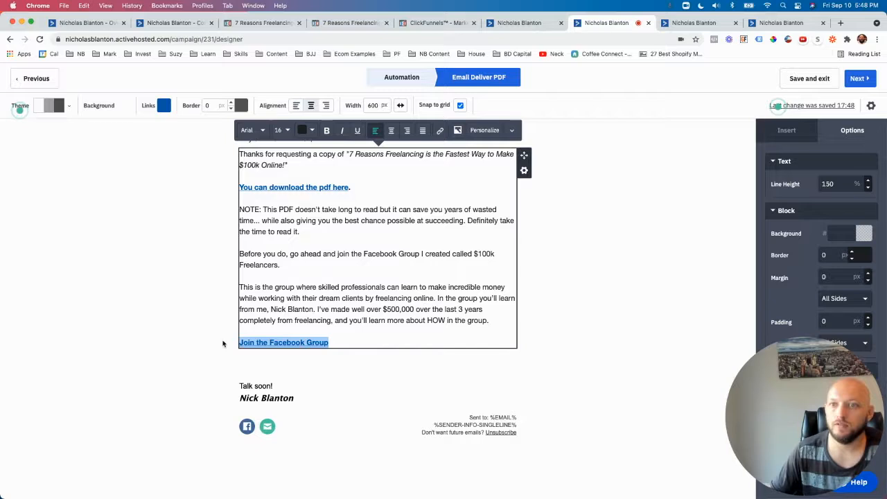
pyautogui.click(201, 326)
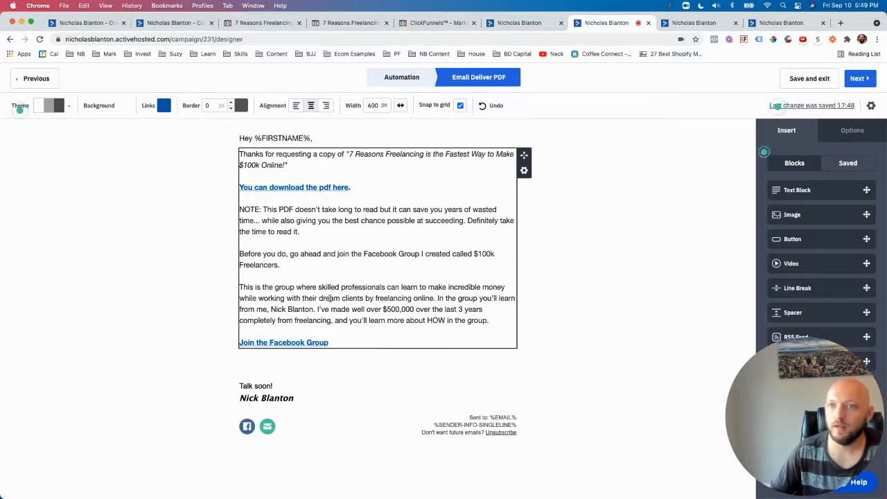
# Step: Inspect the full URL behind the "You can download the pdf here" link and leave the link settings
pyautogui.click(327, 203)
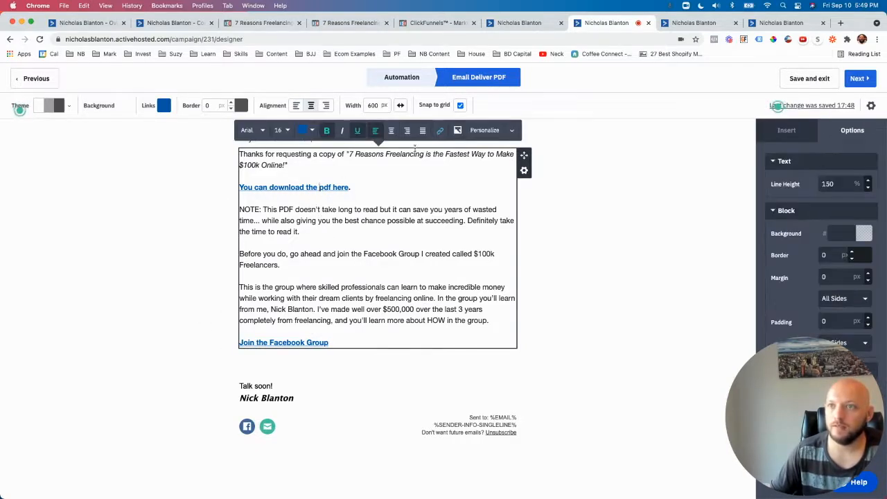
pyautogui.click(440, 131)
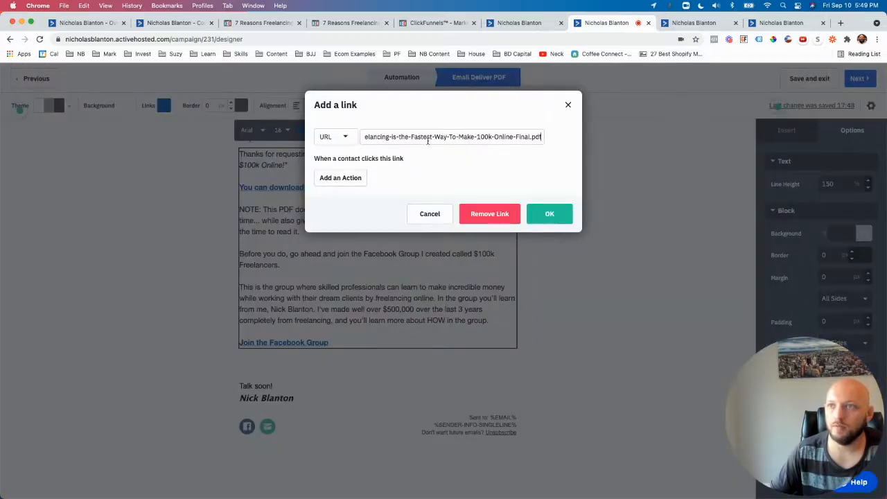
pyautogui.moveTo(370, 134)
pyautogui.mouseDown()
pyautogui.moveTo(352, 134)
pyautogui.moveTo(444, 133)
pyautogui.moveTo(371, 133)
pyautogui.mouseUp()
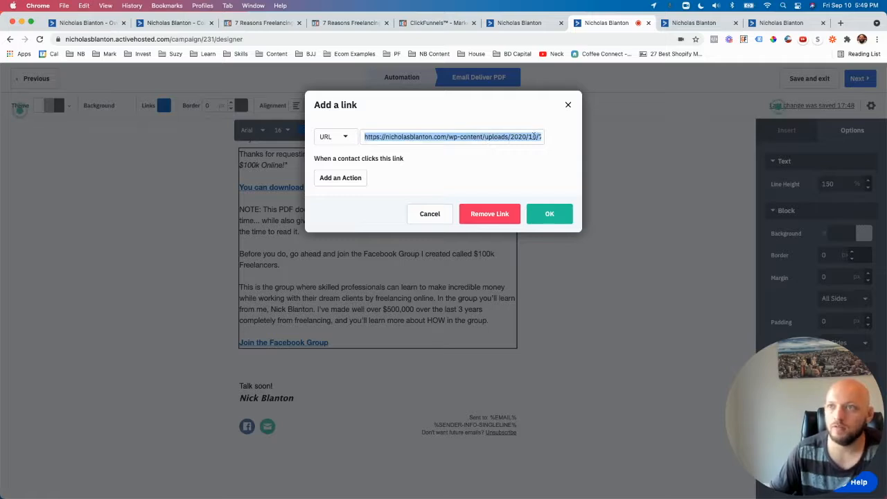
pyautogui.click(482, 172)
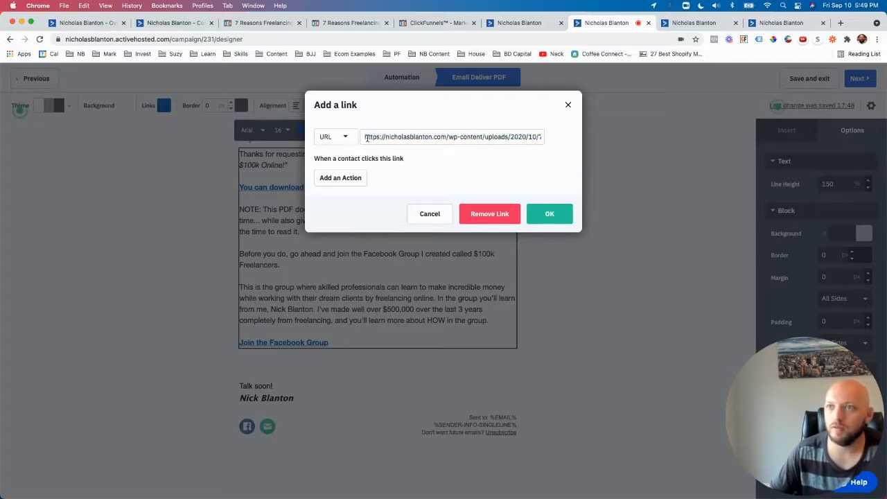
pyautogui.moveTo(366, 136); pyautogui.dragTo(558, 138)
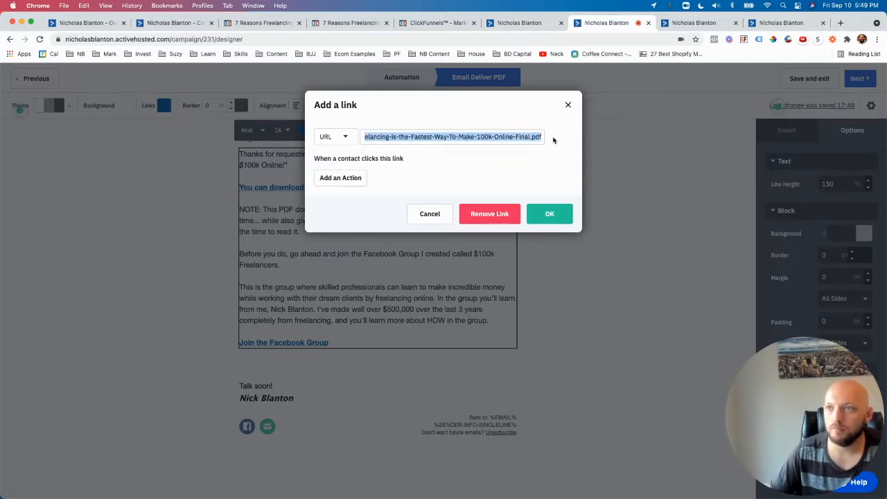
pyautogui.click(568, 106)
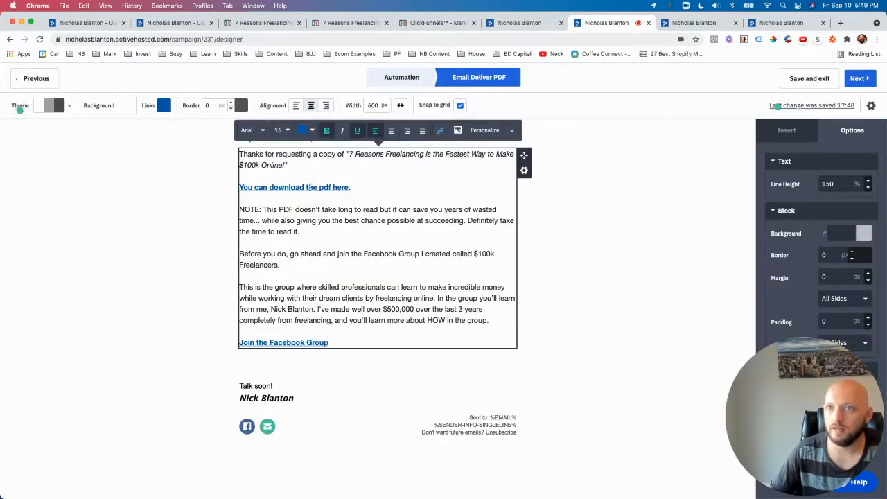
# Step: View the link settings for the words "it can save" in the NOTE paragraph and close them without adding a link
pyautogui.moveTo(428, 210); pyautogui.dragTo(395, 209)
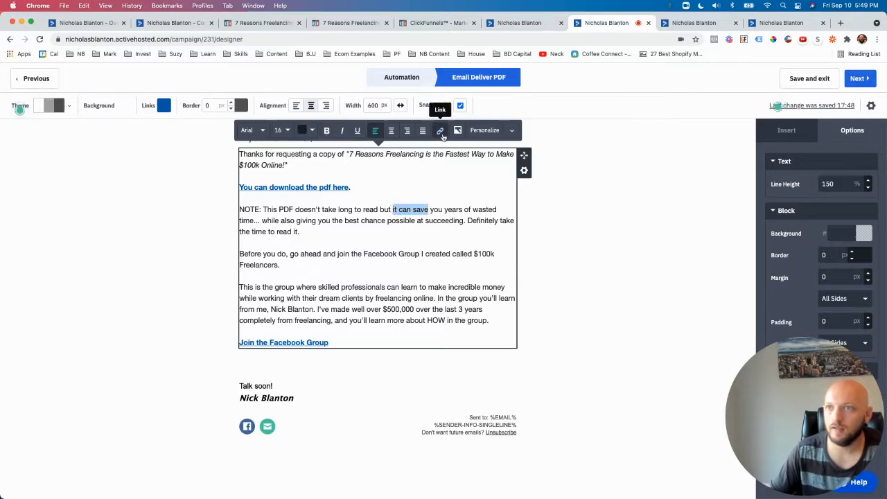
pyautogui.click(440, 131)
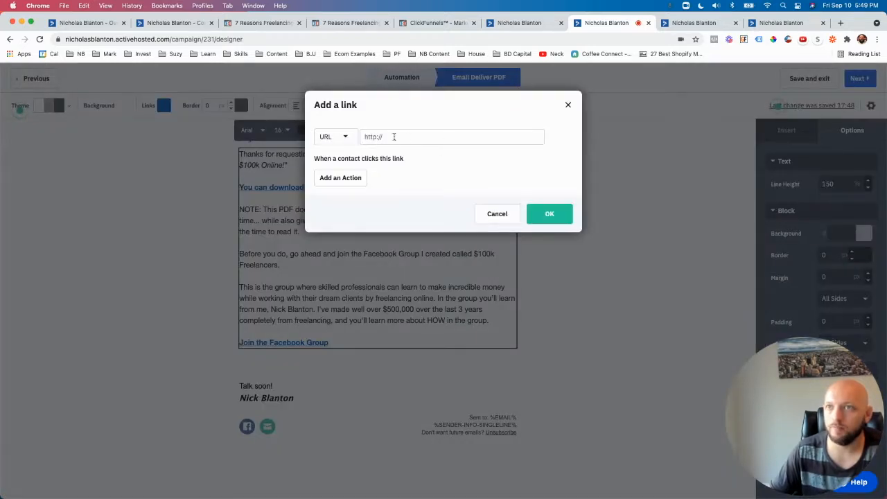
pyautogui.click(568, 105)
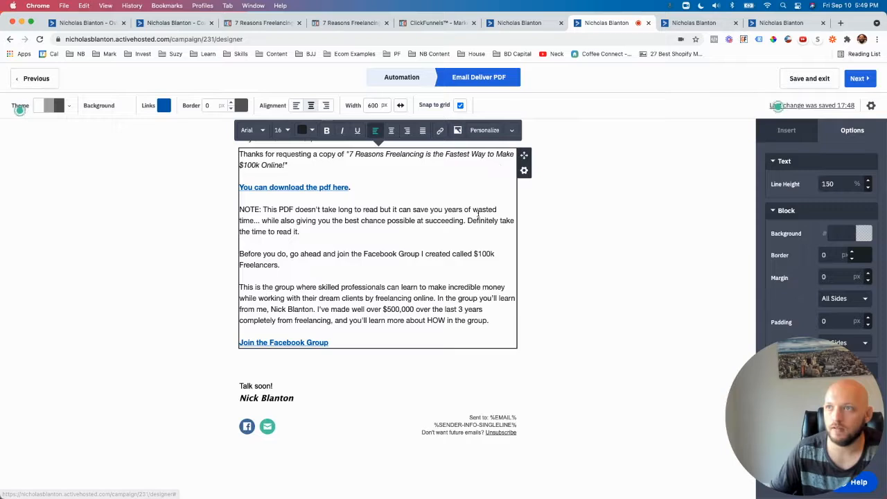
pyautogui.click(553, 243)
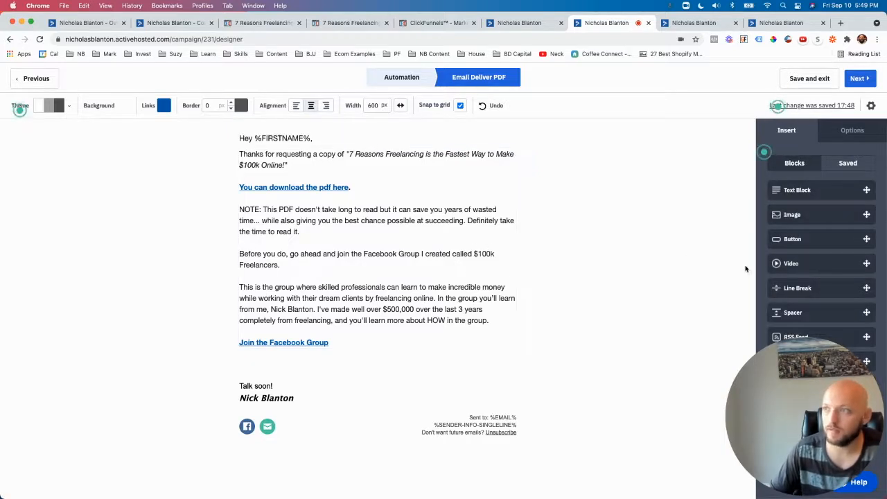
# Step: Add a button block below the "Join the Facebook Group" link and label it "Download the Ebook Here"
pyautogui.scroll(-1, 757, 262)
pyautogui.moveTo(774, 242); pyautogui.dragTo(341, 358)
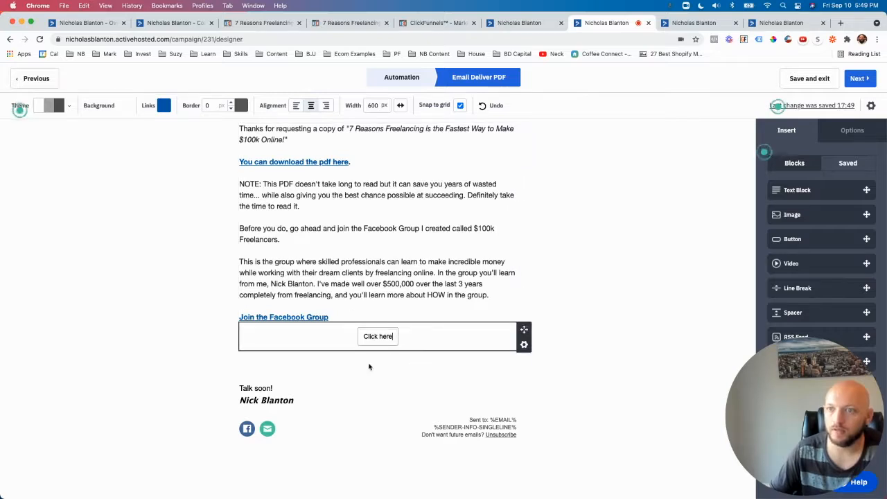
pyautogui.click(382, 337)
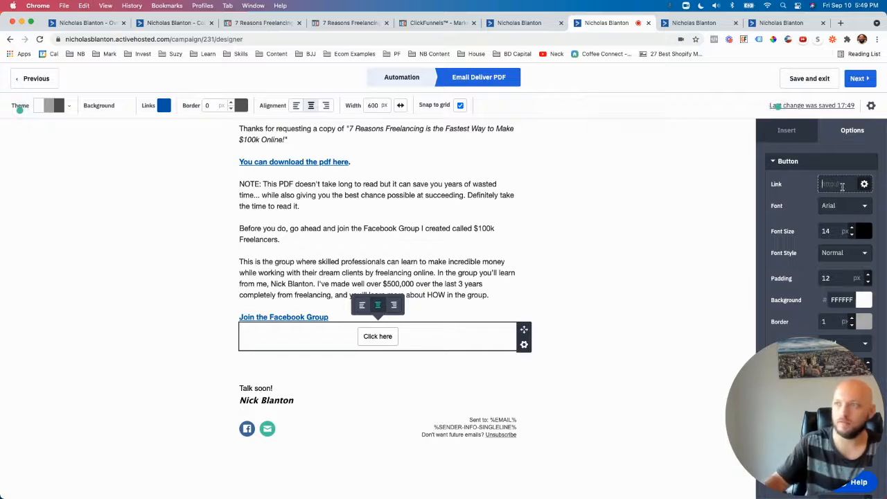
pyautogui.tripleClick(388, 331)
pyautogui.write('Download the')
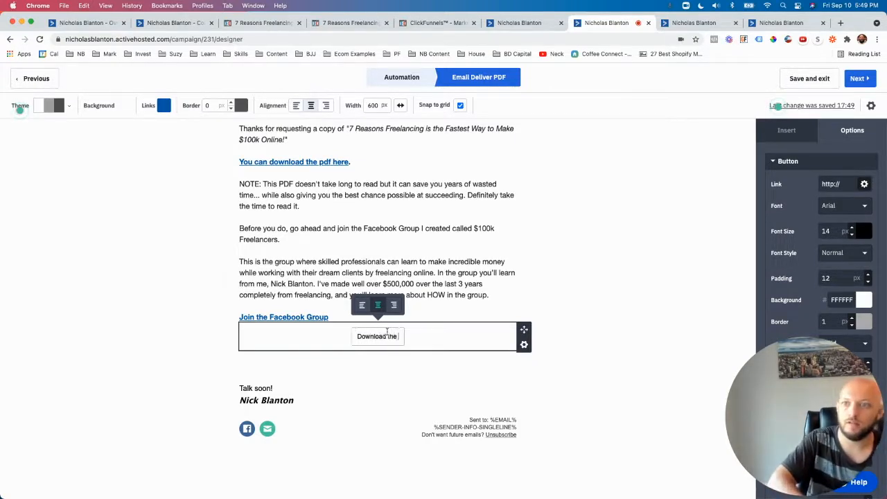
pyautogui.write(' Ebook Here')
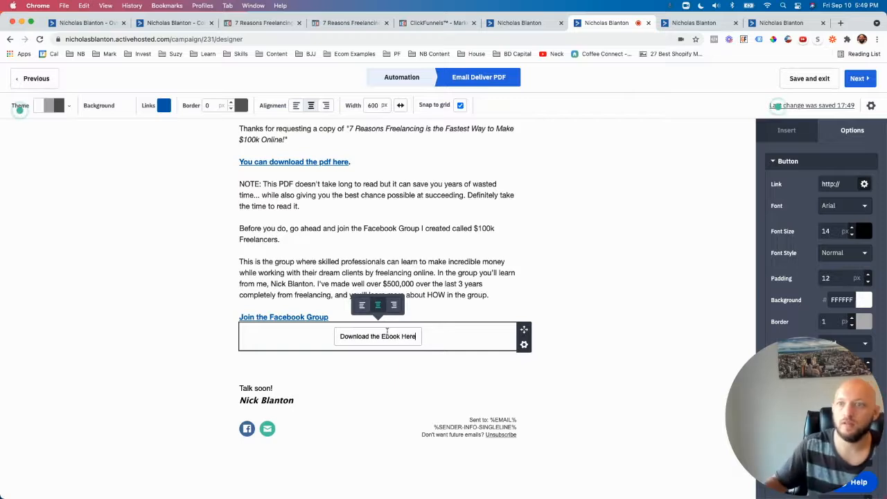
pyautogui.click(574, 312)
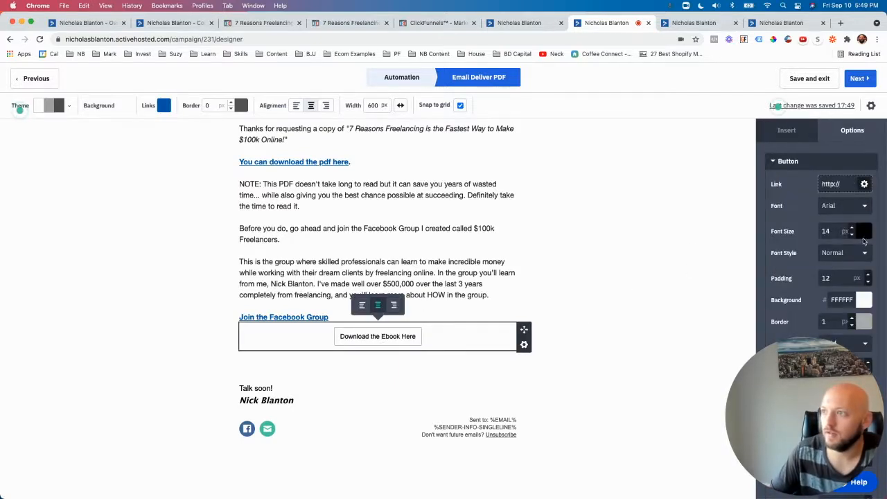
# Step: Increase the download button's font size to 25 px
pyautogui.click(852, 229)
pyautogui.click(852, 230)
pyautogui.click(851, 229)
pyautogui.click(851, 229)
pyautogui.click(851, 229)
pyautogui.click(852, 230)
pyautogui.click(851, 229)
pyautogui.click(851, 229)
pyautogui.click(851, 230)
pyautogui.click(852, 230)
pyautogui.click(852, 229)
# Step: Try the Bold font style on the download button's text and return it to Normal
pyautogui.click(846, 253)
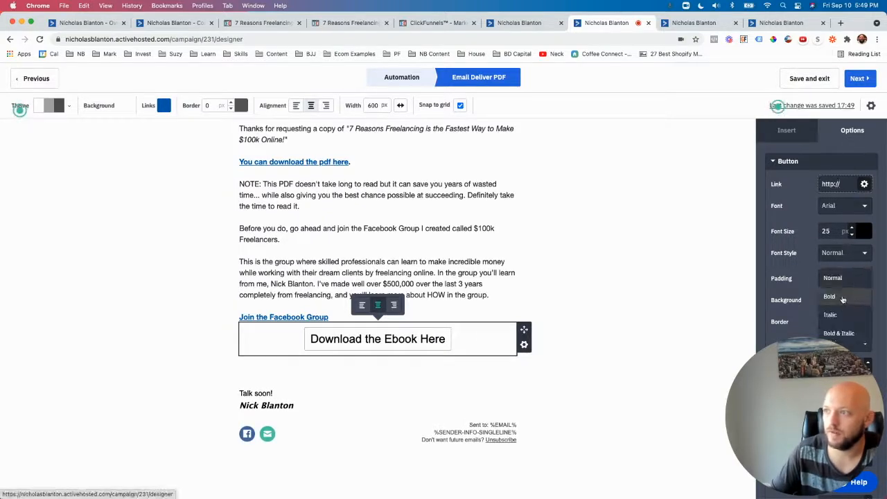
pyautogui.click(836, 297)
pyautogui.click(838, 254)
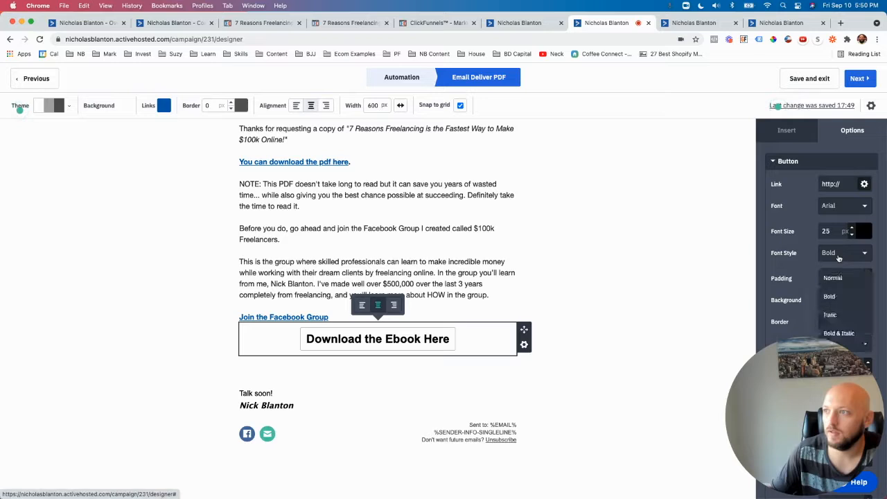
pyautogui.click(839, 276)
# Step: Change the download button's text colour to white
pyautogui.click(861, 234)
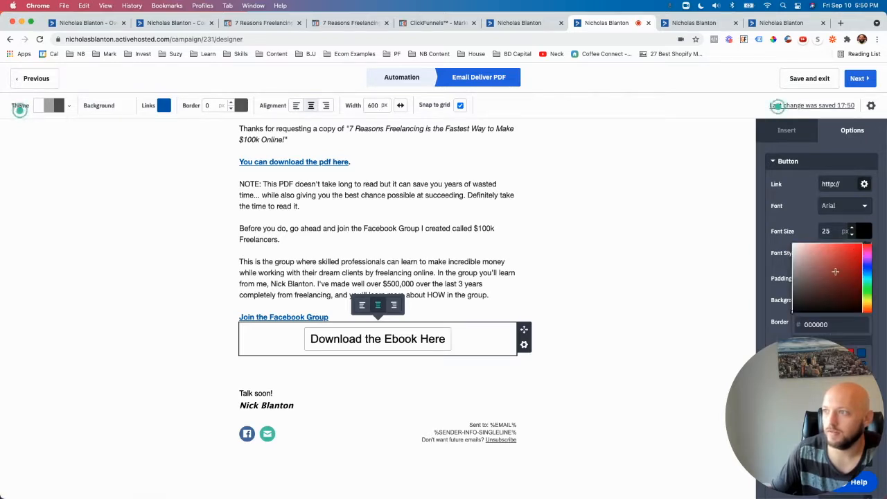
pyautogui.click(855, 250)
pyautogui.moveTo(835, 253); pyautogui.dragTo(783, 231)
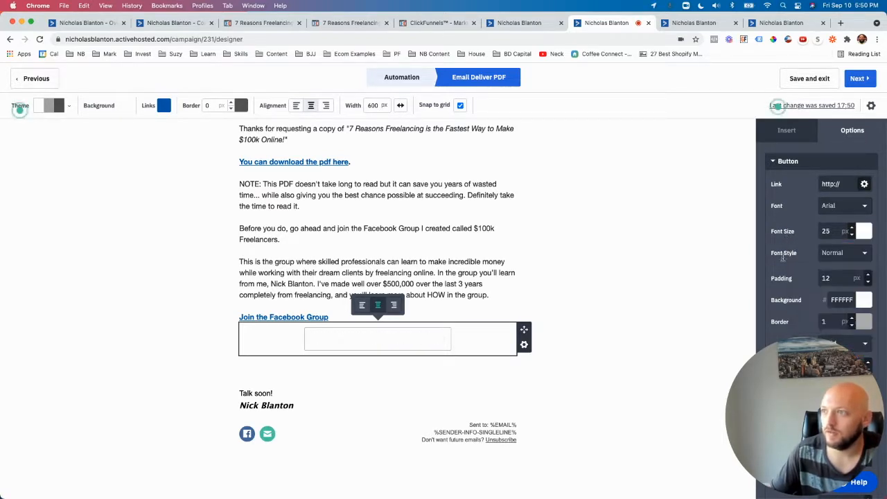
# Step: Set the download button's background to the near-black colour 080101
pyautogui.scroll(-1, 818, 305)
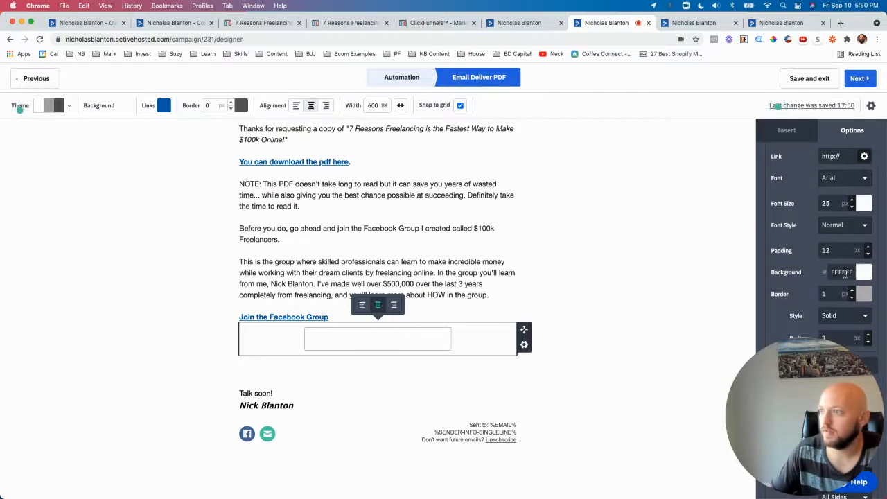
pyautogui.click(864, 294)
pyautogui.moveTo(835, 322); pyautogui.dragTo(852, 352)
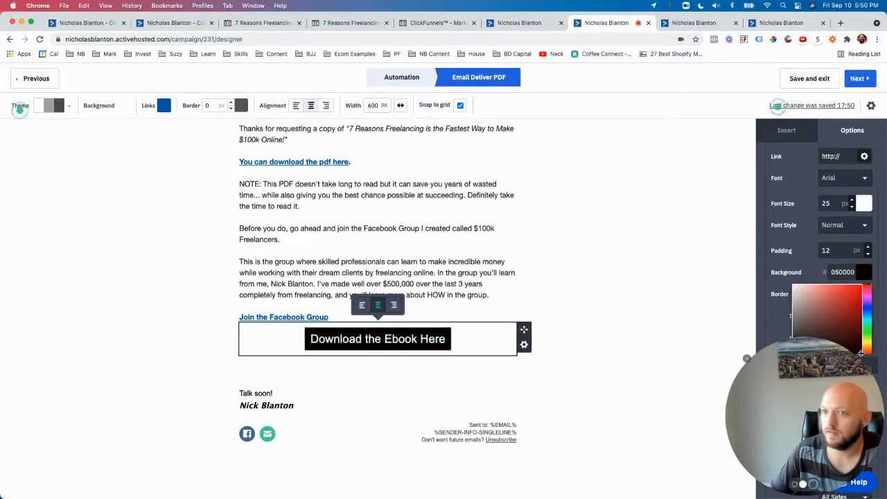
pyautogui.click(816, 245)
pyautogui.scroll(1, 828, 265)
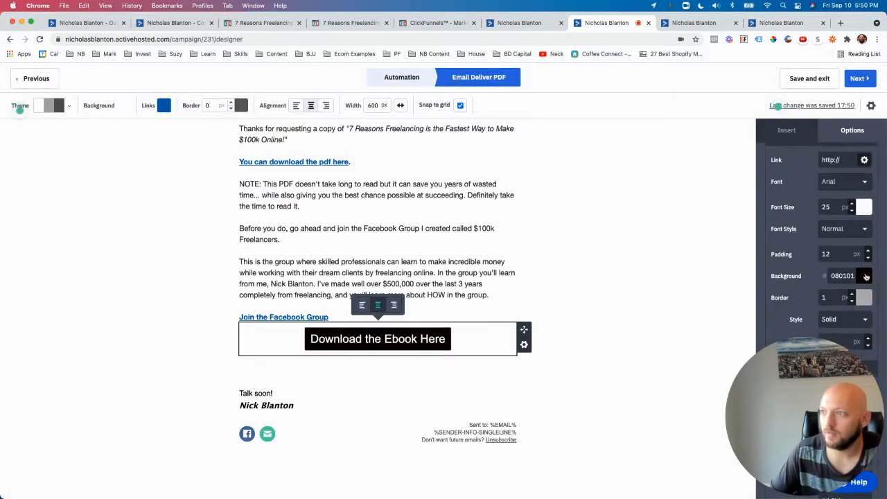
# Step: Change the download button's background to the dark blue colour 2202A3
pyautogui.click(866, 276)
pyautogui.click(845, 300)
pyautogui.moveTo(847, 303); pyautogui.dragTo(866, 317)
pyautogui.click(867, 315)
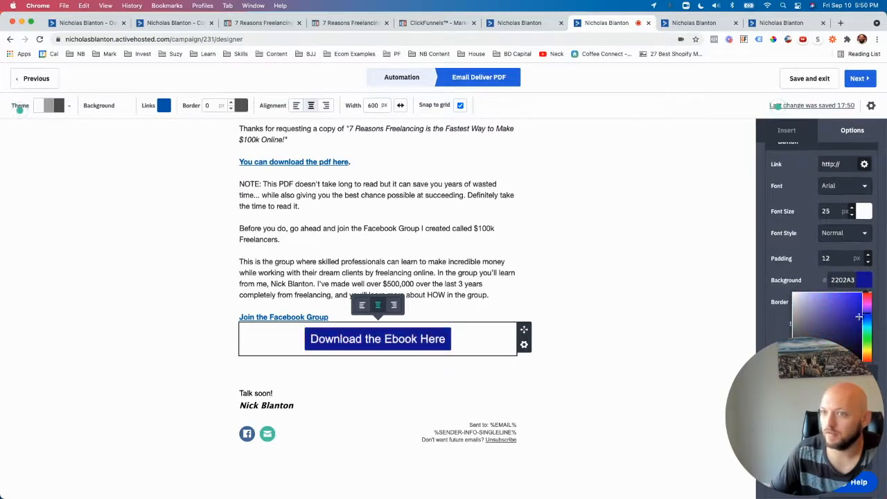
pyautogui.click(777, 243)
# Step: Delete the download button's content block from the email
pyautogui.click(524, 346)
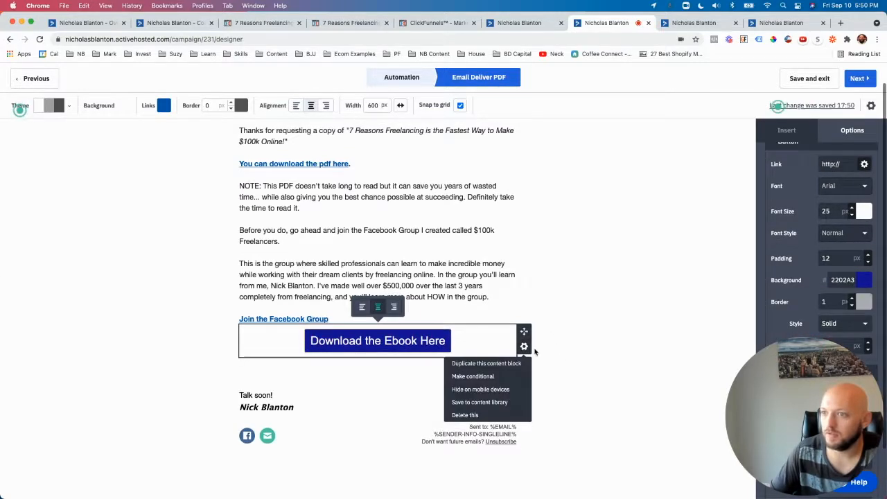
pyautogui.click(473, 413)
pyautogui.click(506, 414)
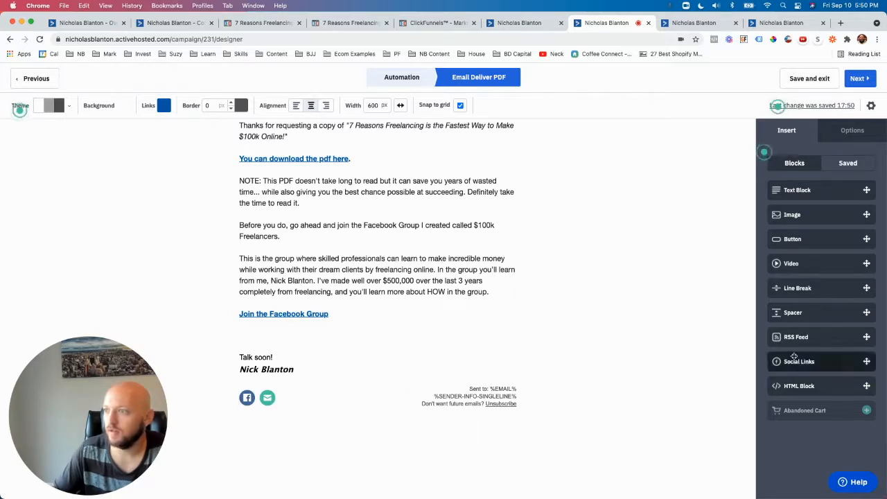
# Step: Try a spacer block below the Join the Facebook Group link and delete it again
pyautogui.moveTo(804, 313); pyautogui.dragTo(352, 328)
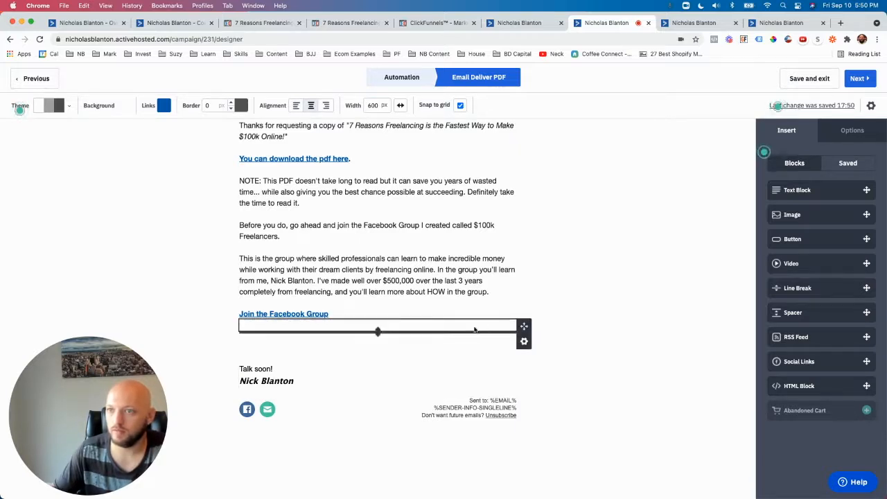
pyautogui.click(524, 342)
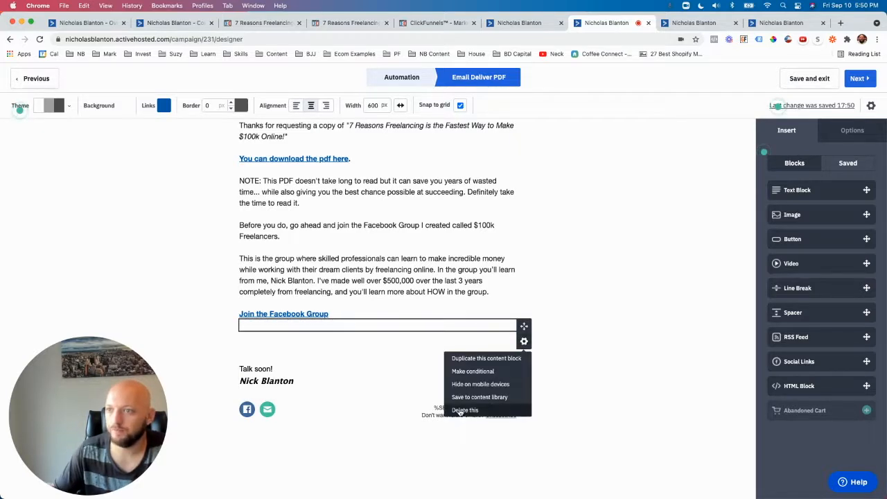
pyautogui.click(497, 410)
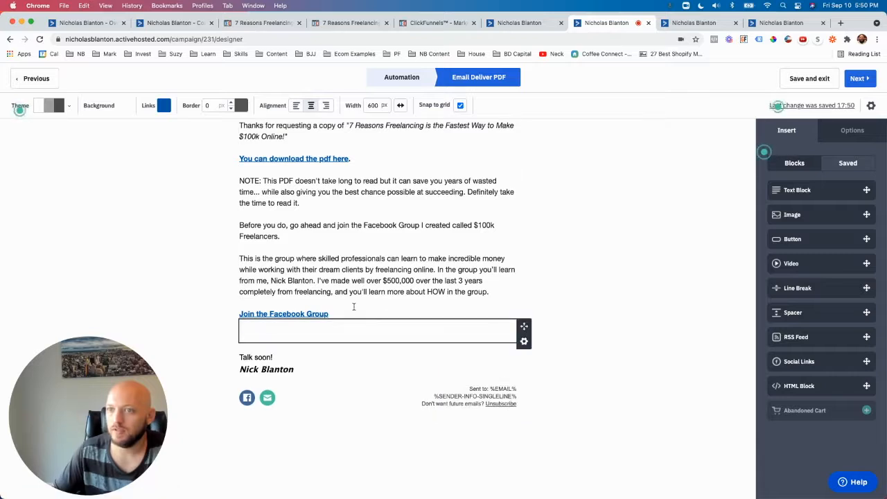
# Step: Set the font size of the whole body text, from the thank-you line to the Facebook Group link, to 16 px
pyautogui.click(425, 305)
pyautogui.moveTo(356, 344); pyautogui.dragTo(236, 154)
pyautogui.click(290, 131)
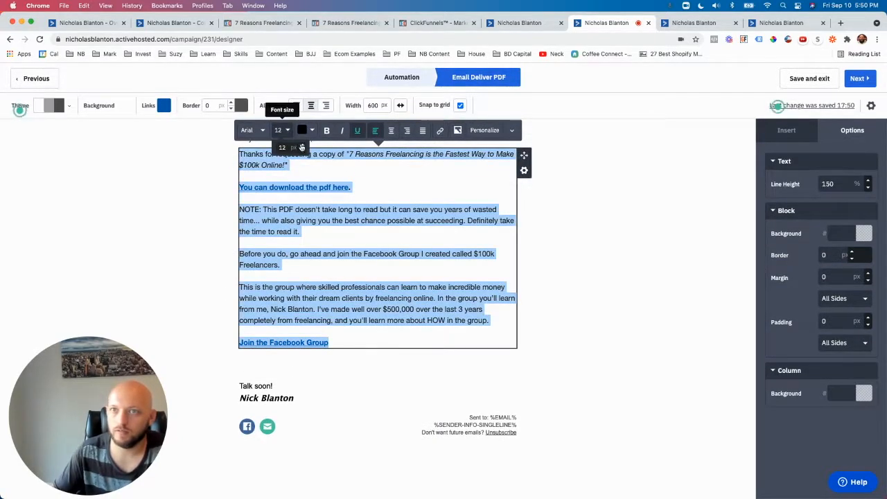
pyautogui.click(302, 146)
pyautogui.click(303, 146)
pyautogui.click(302, 146)
pyautogui.click(302, 147)
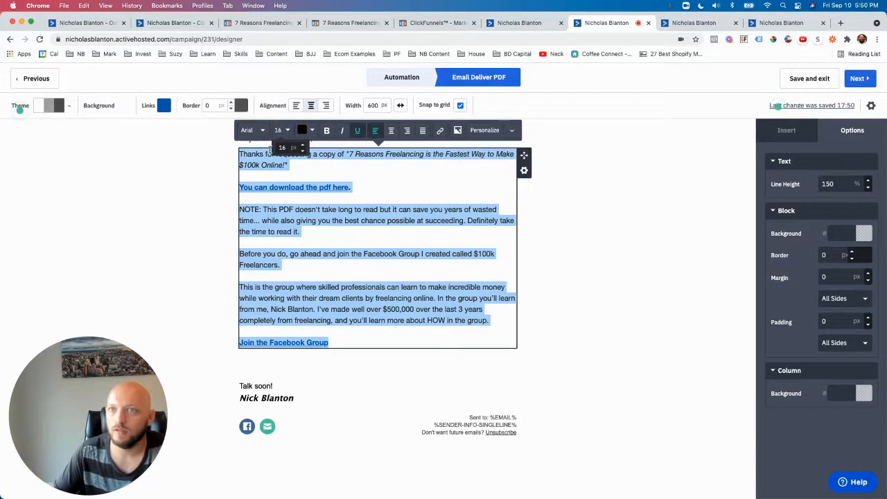
# Step: Try the Courier New font on the body text and return it to Arial
pyautogui.click(258, 130)
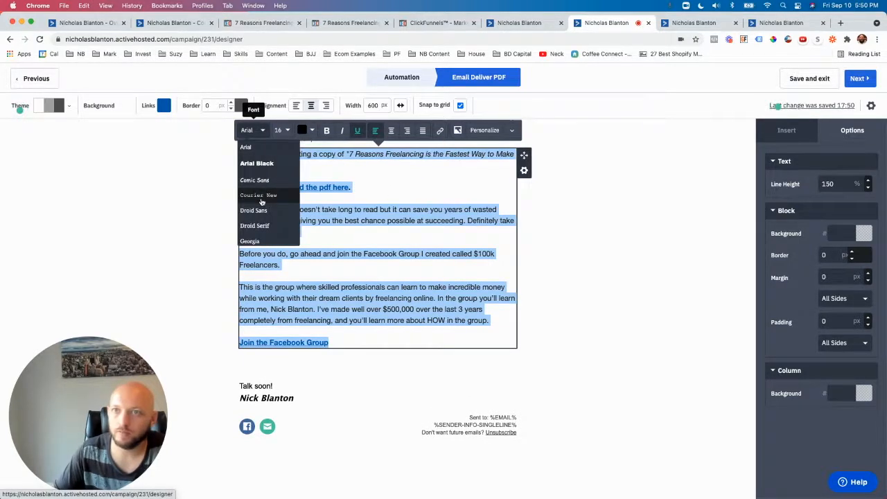
pyautogui.click(261, 198)
pyautogui.click(175, 203)
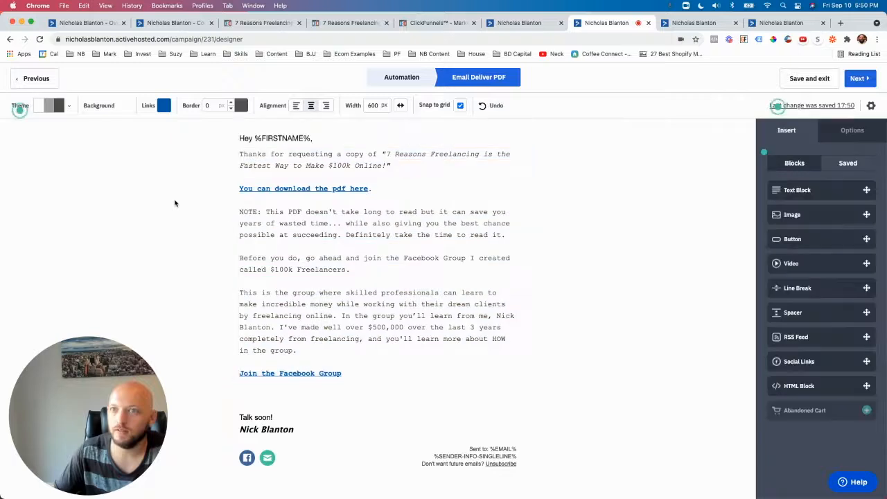
pyautogui.moveTo(366, 371); pyautogui.dragTo(224, 156)
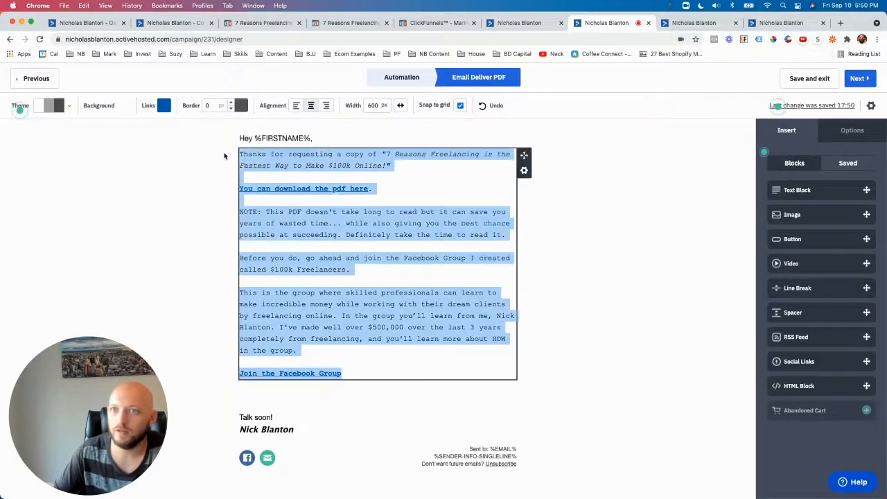
pyautogui.click(253, 130)
pyautogui.click(260, 148)
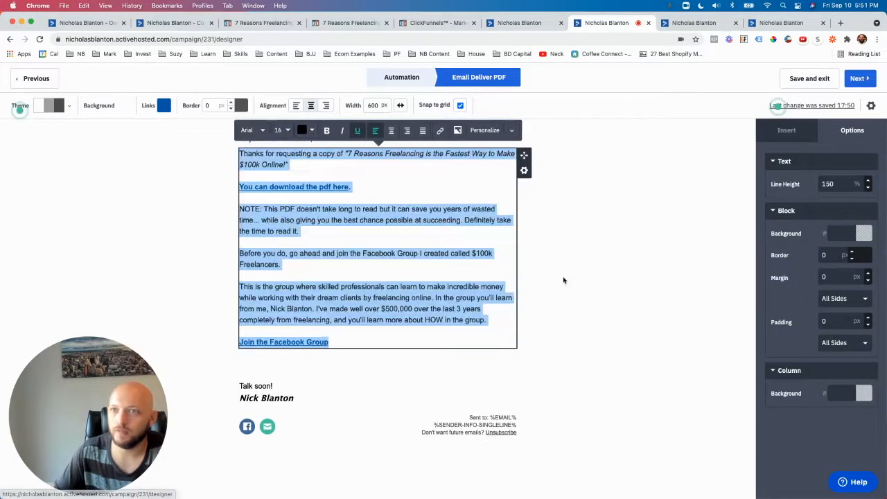
pyautogui.click(565, 280)
# Step: Insert an image block beside the body text and fill it with the "Start Freelancing While working a Full Time Job" thumbnail
pyautogui.moveTo(796, 226); pyautogui.dragTo(501, 231)
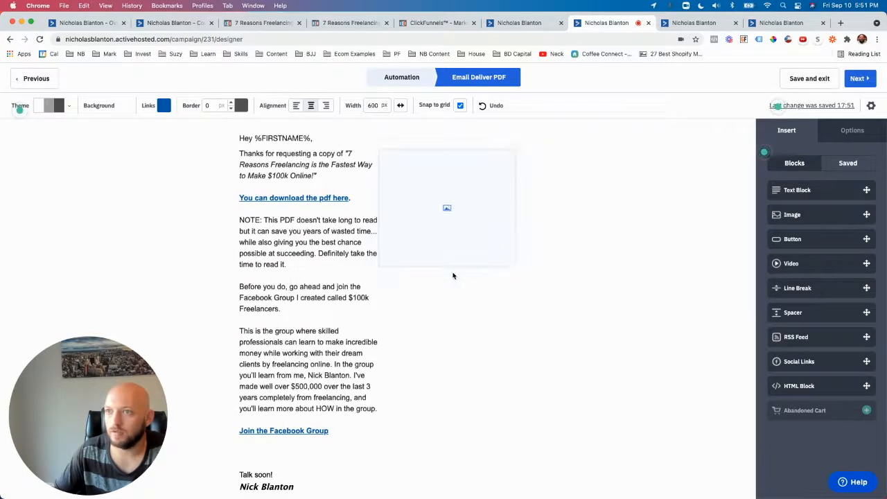
pyautogui.click(452, 223)
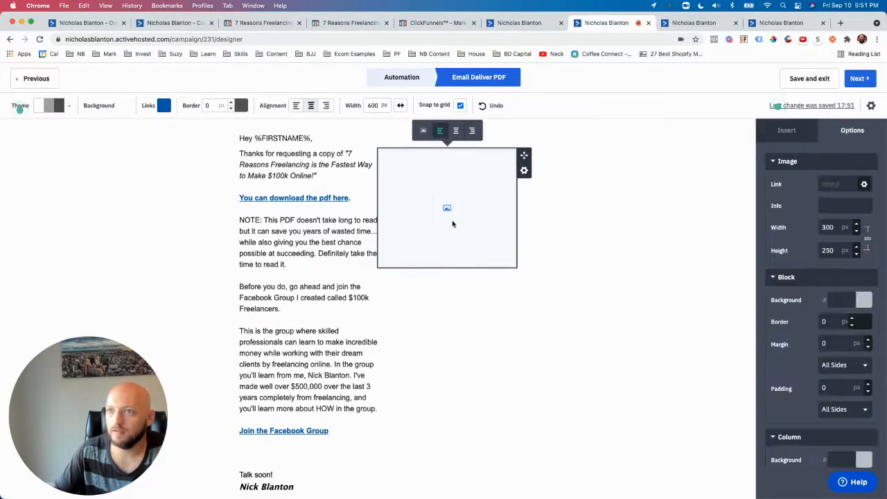
pyautogui.click(422, 130)
pyautogui.click(303, 171)
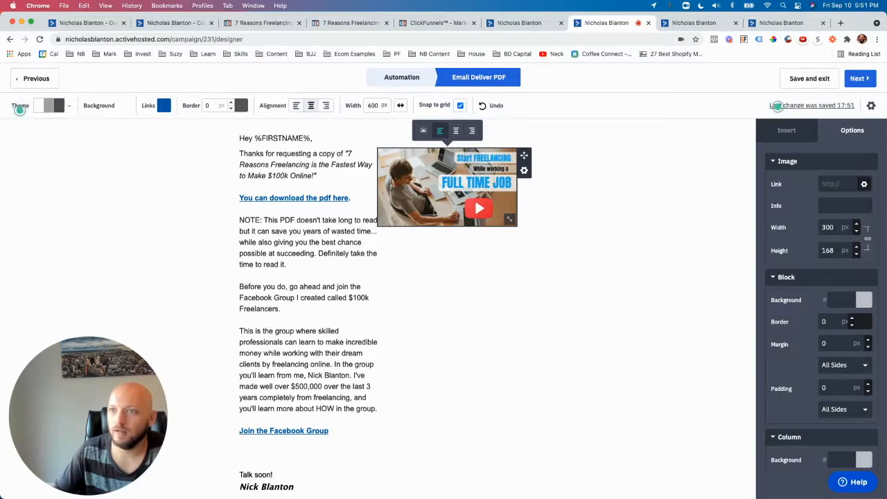
# Step: Duplicate the body text's content block
pyautogui.click(358, 221)
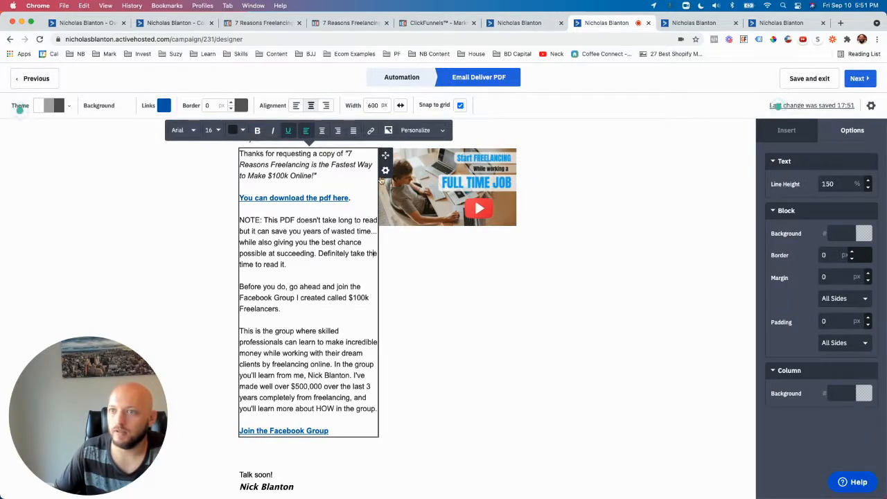
pyautogui.click(385, 171)
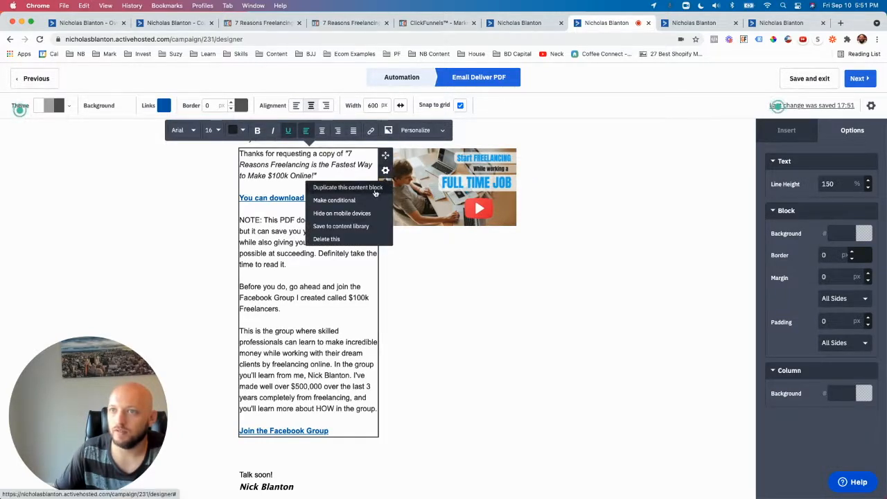
pyautogui.click(375, 189)
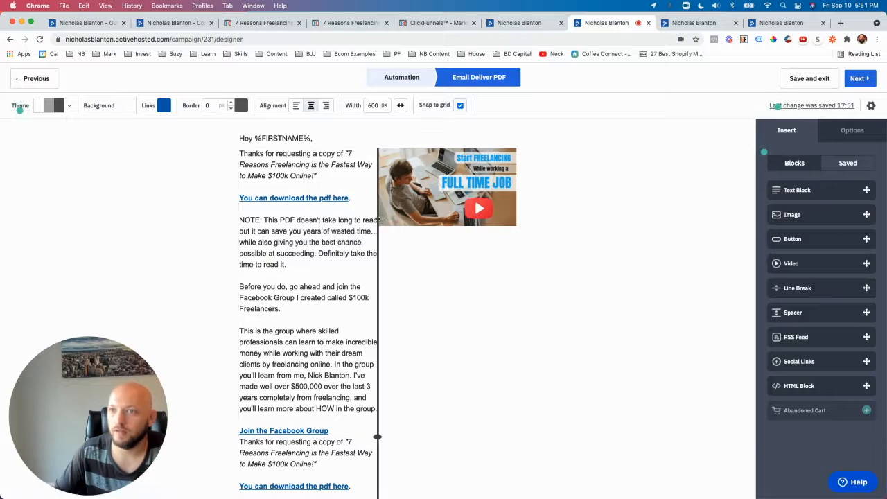
# Step: Widen the text column slightly and remove everything from the NOTE paragraph through the Facebook Group link in the upper text copy
pyautogui.moveTo(378, 220); pyautogui.dragTo(391, 219)
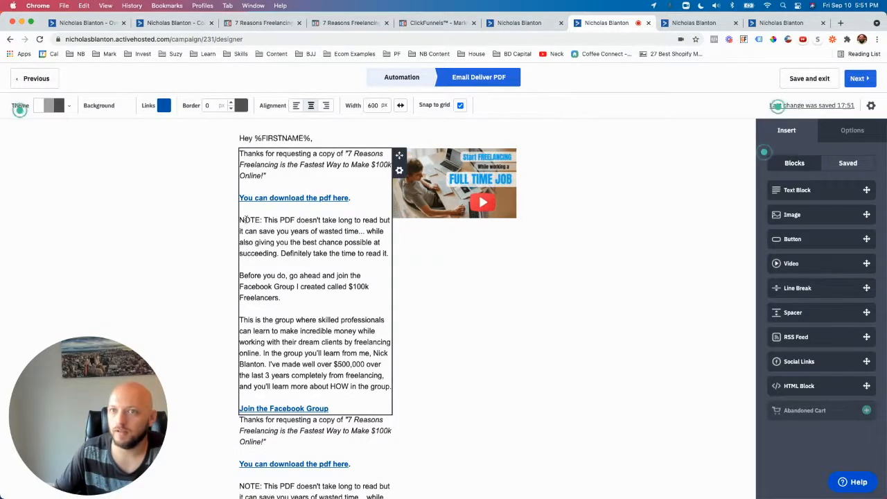
pyautogui.moveTo(242, 220); pyautogui.dragTo(392, 406)
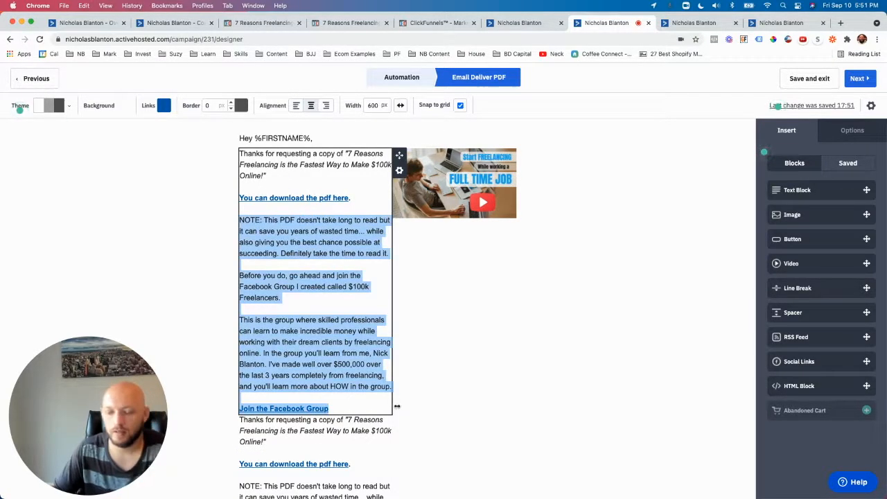
pyautogui.press('BackSpace')
pyautogui.press('BackSpace')
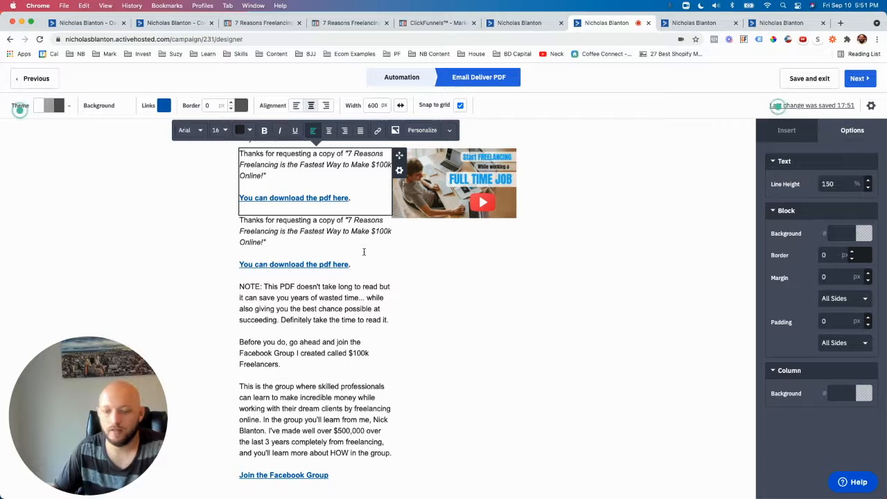
# Step: Move the duplicated text block into its own full-width row below the image
pyautogui.click(528, 268)
pyautogui.moveTo(400, 222); pyautogui.dragTo(378, 480)
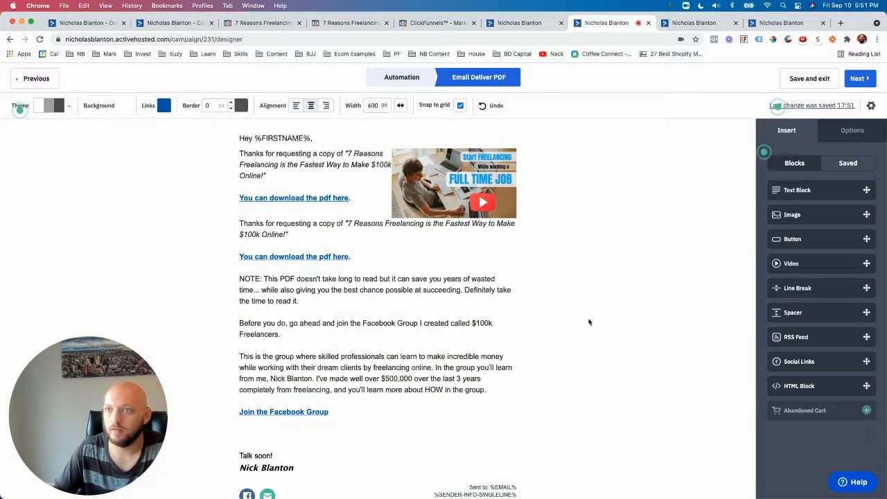
pyautogui.click(454, 277)
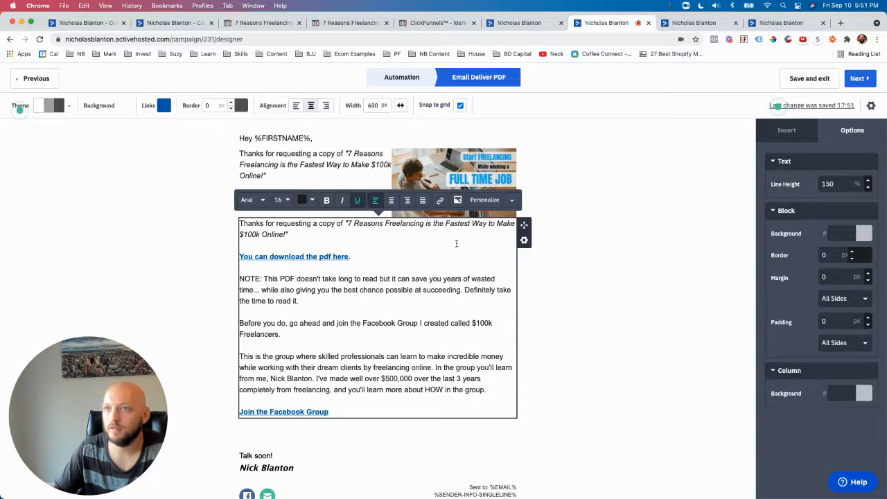
pyautogui.click(610, 292)
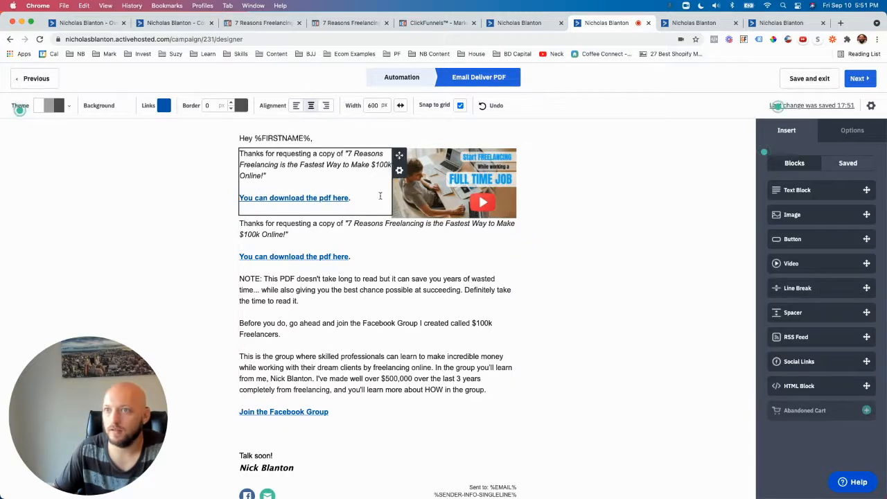
# Step: Widen the image column to enlarge the thumbnail to 425 px wide
pyautogui.moveTo(392, 191); pyautogui.dragTo(331, 191)
pyautogui.click(447, 202)
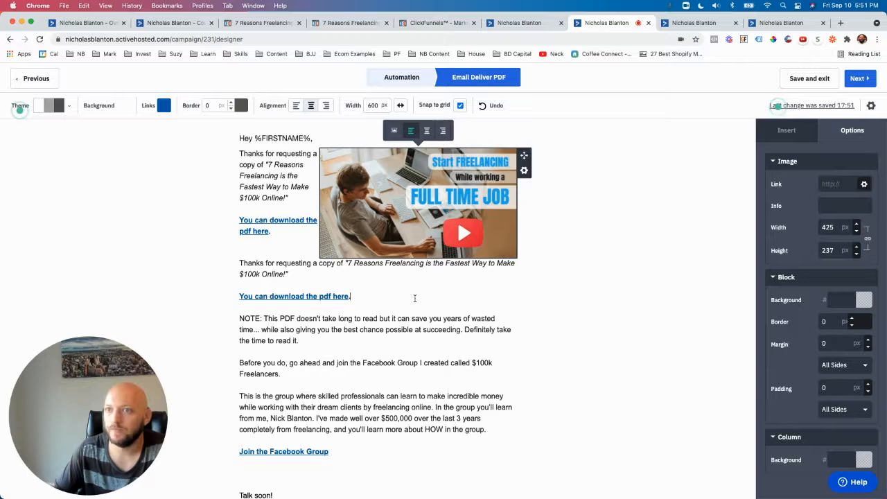
# Step: Insert a spacer block directly above the full-width body text
pyautogui.click(405, 279)
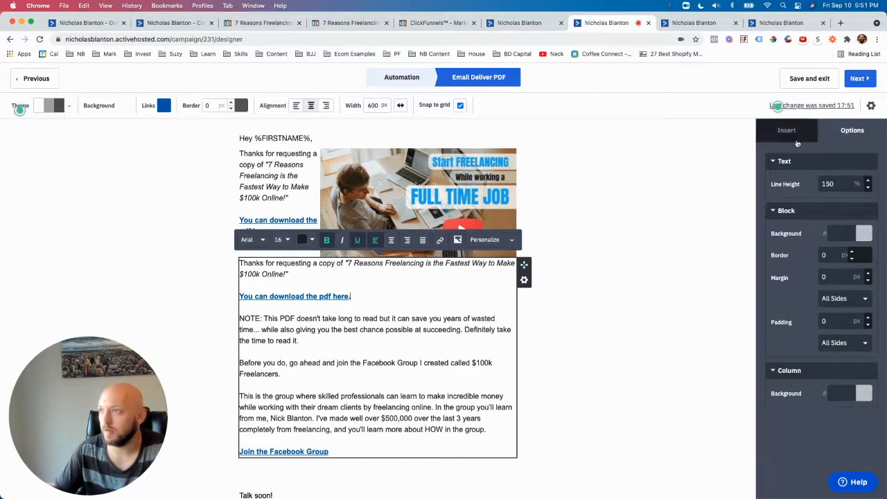
pyautogui.click(788, 130)
pyautogui.moveTo(804, 312); pyautogui.dragTo(419, 264)
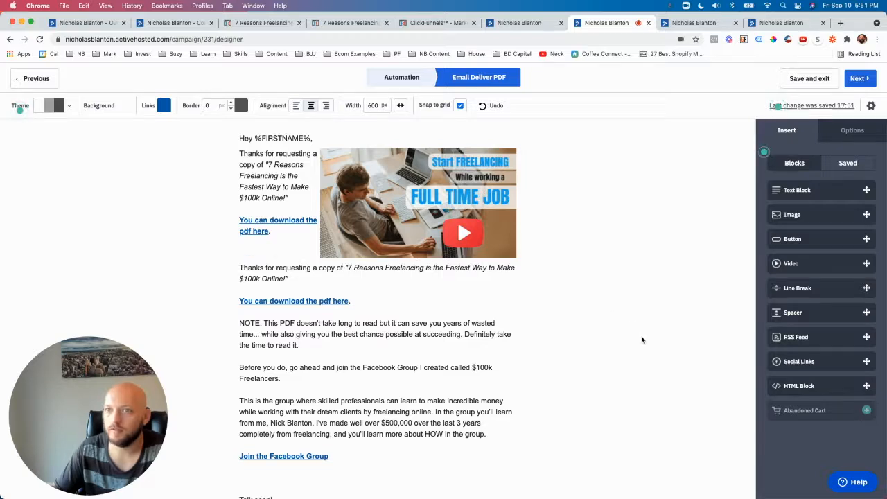
pyautogui.moveTo(370, 308); pyautogui.dragTo(239, 273)
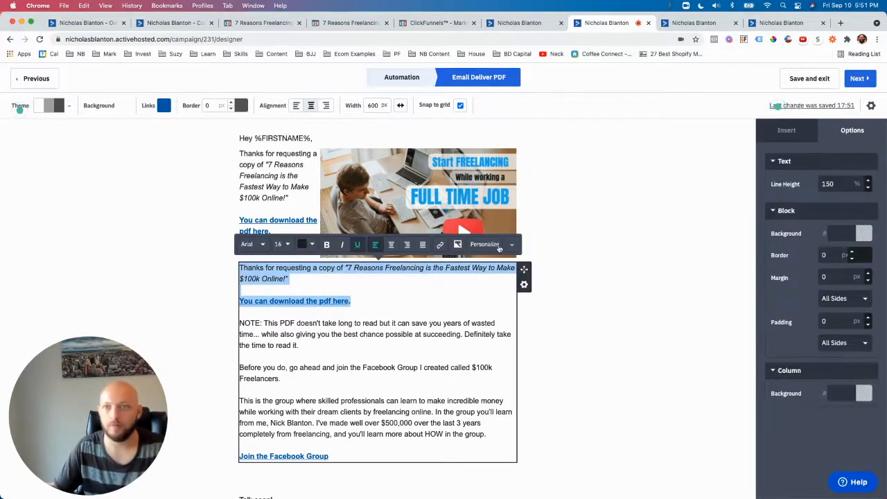
pyautogui.click(603, 222)
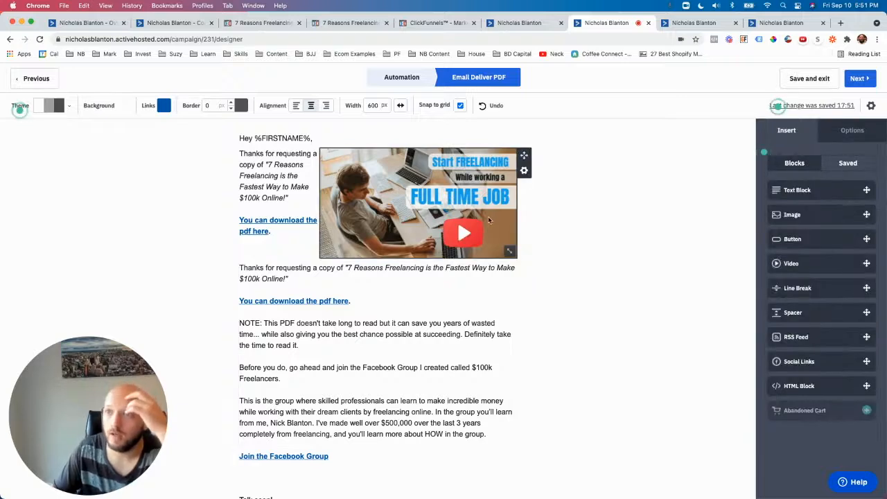
pyautogui.click(488, 217)
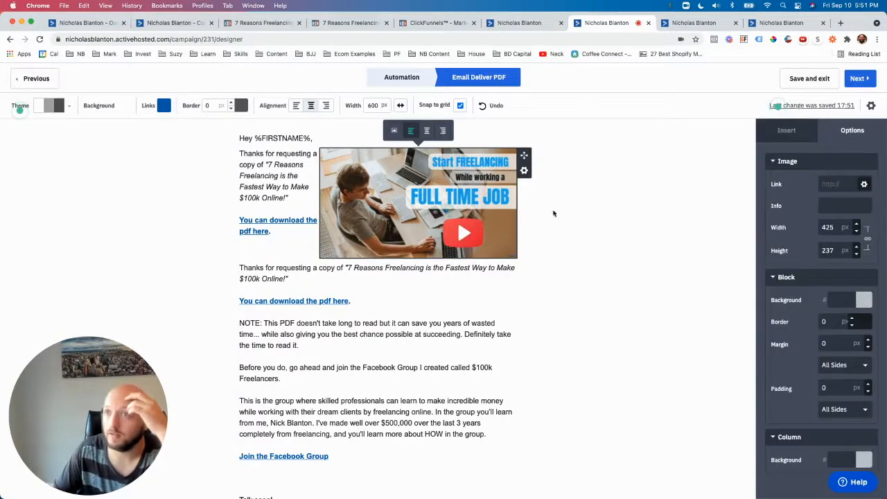
pyautogui.click(636, 271)
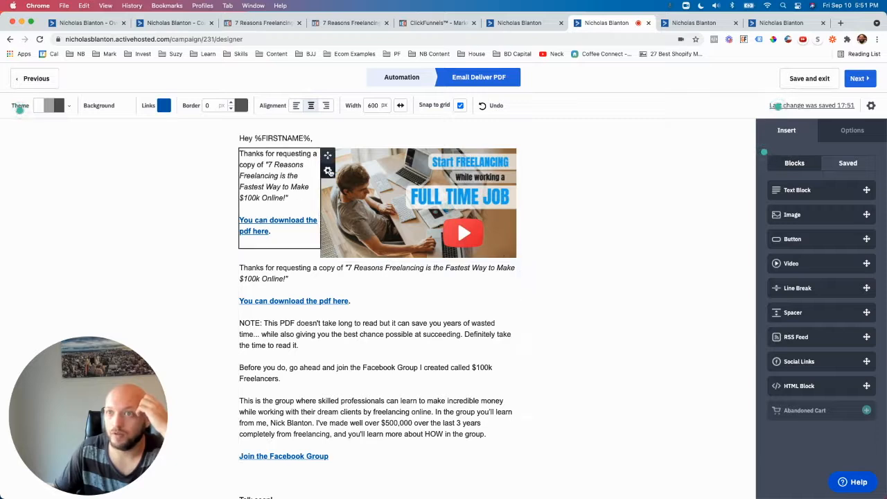
# Step: Delete the shortened text block beside the image
pyautogui.click(328, 170)
pyautogui.click(307, 239)
pyautogui.click(309, 238)
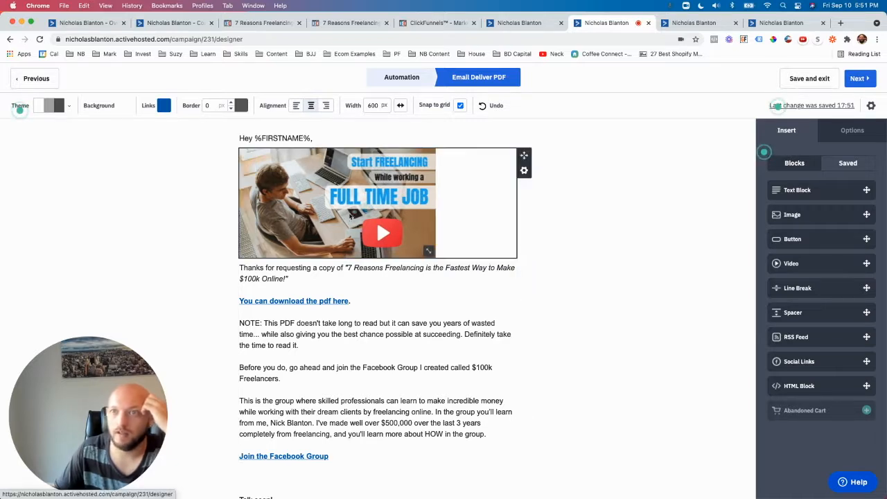
# Step: Delete the thumbnail image block, then save the email and exit to the automation
pyautogui.click(524, 170)
pyautogui.click(467, 239)
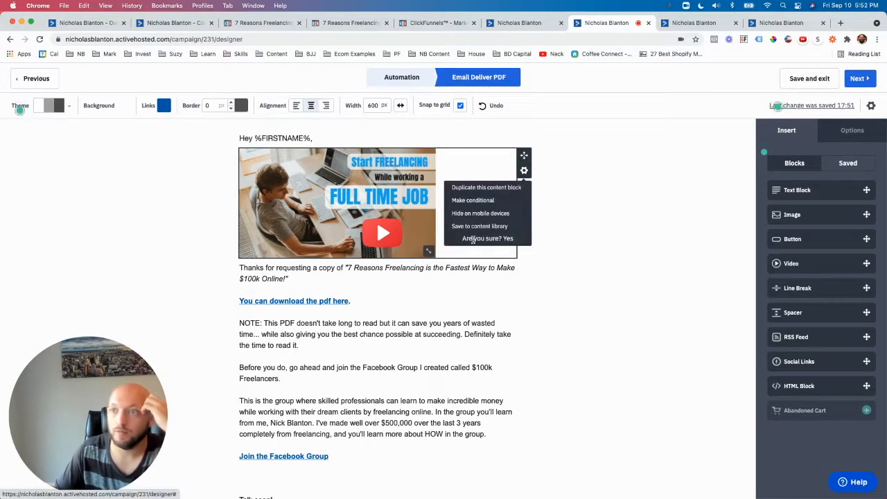
pyautogui.click(506, 238)
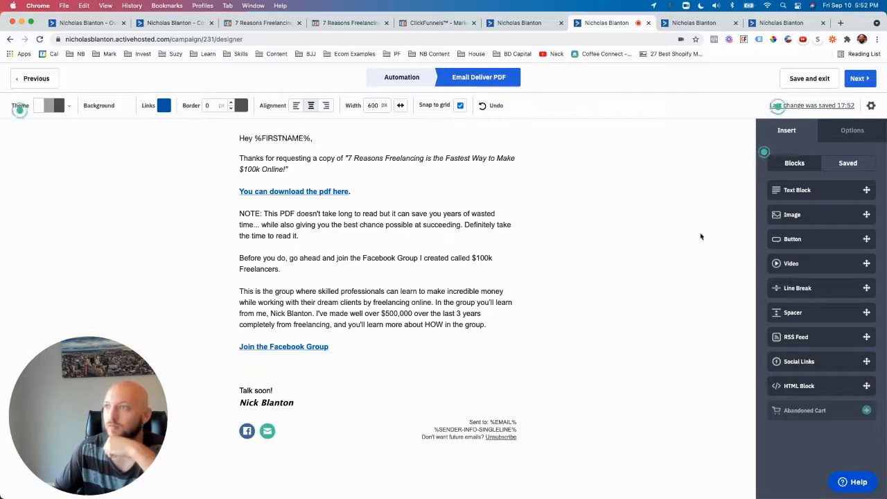
pyautogui.click(803, 79)
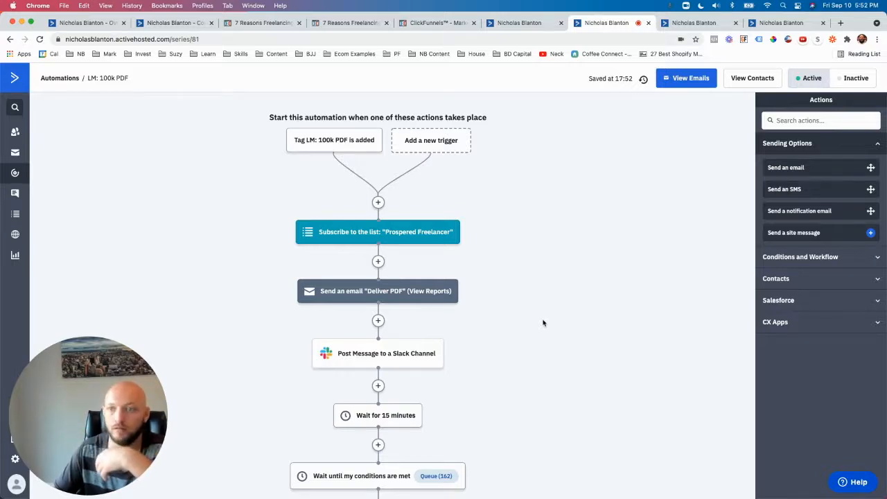
# Step: Review the LM: 100k PDF automation from its trigger through the email, Slack and wait steps to its end
pyautogui.scroll(-2, 521, 400)
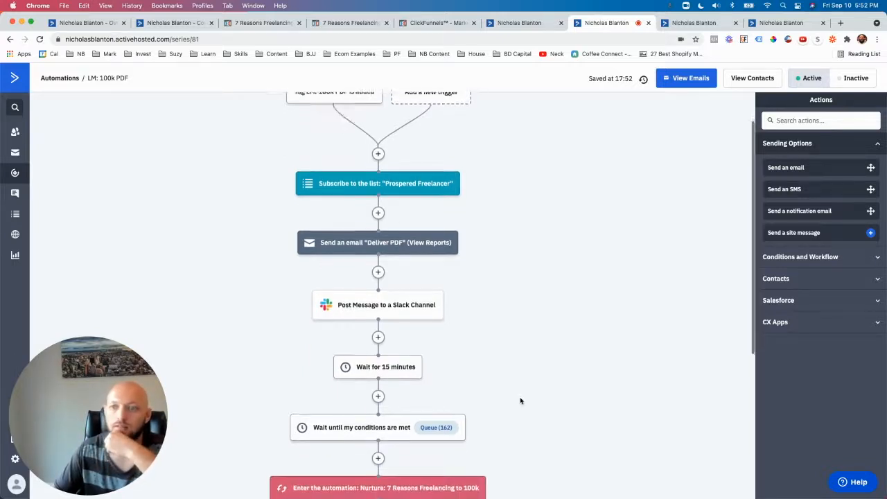
pyautogui.moveTo(350, 347)
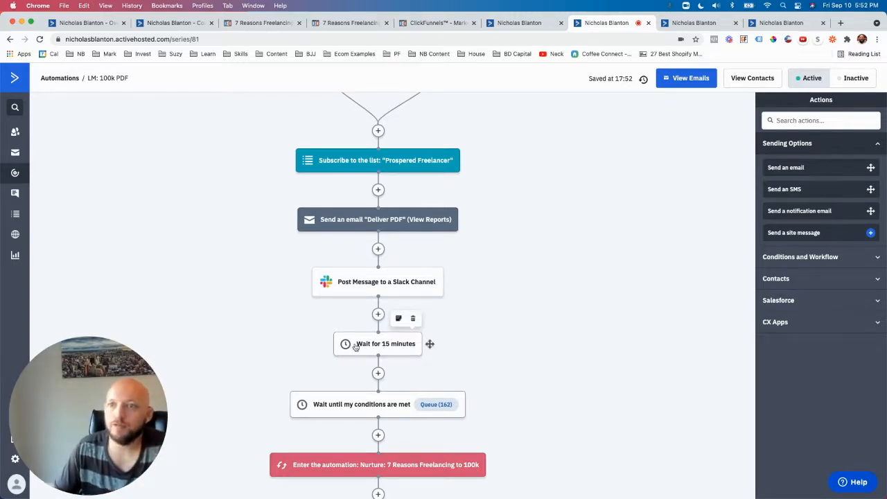
pyautogui.scroll(2, 421, 291)
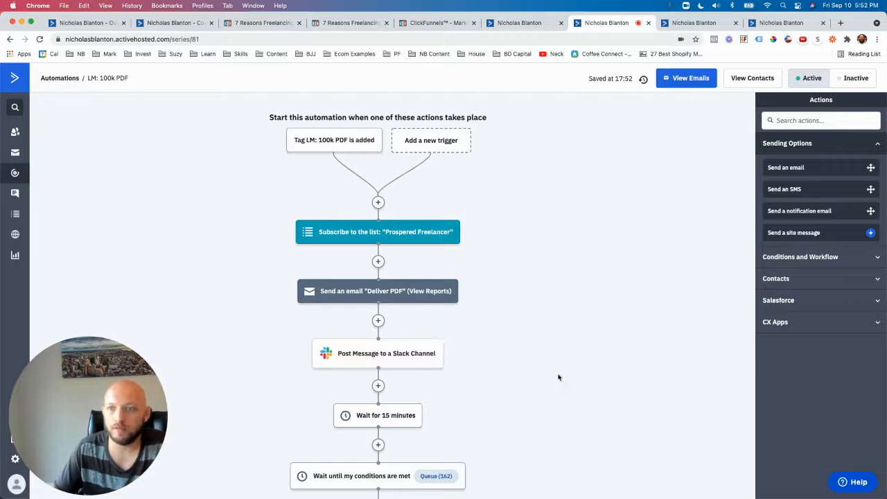
pyautogui.scroll(-2, 575, 378)
pyautogui.moveTo(415, 389)
pyautogui.scroll(-5, 366, 384)
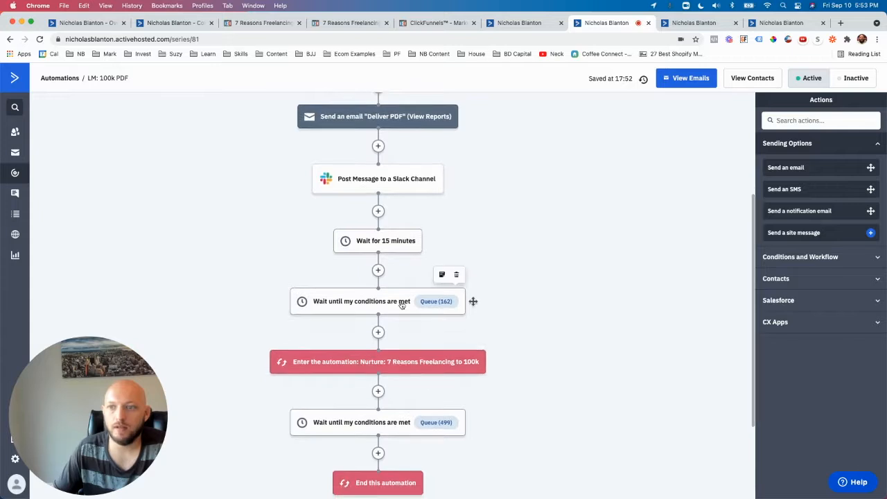
pyautogui.moveTo(348, 368)
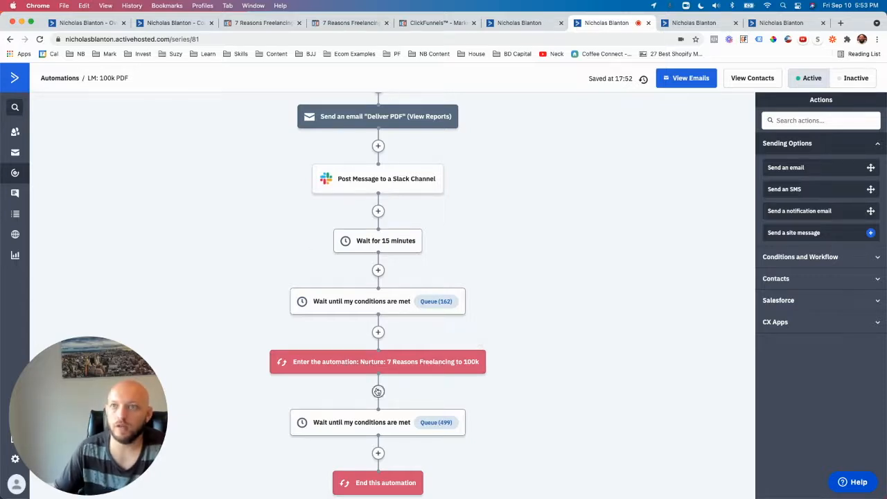
pyautogui.scroll(3, 372, 224)
pyautogui.scroll(-2, 374, 236)
pyautogui.scroll(-4, 374, 236)
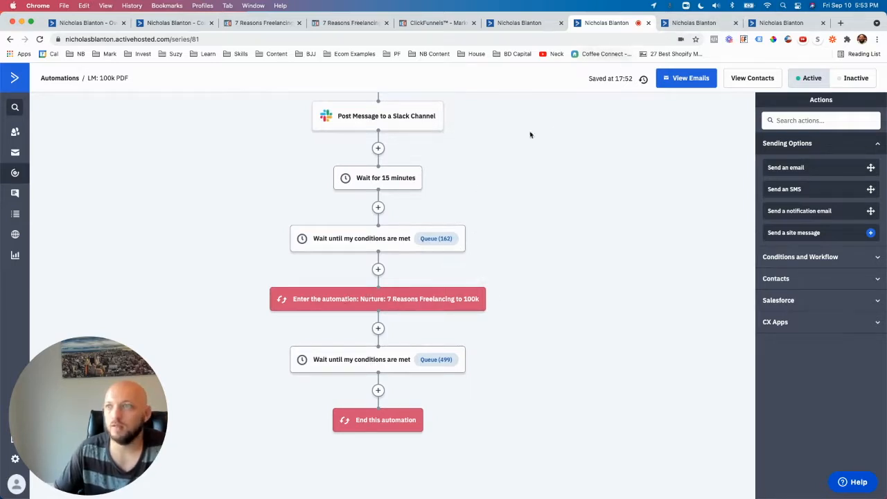
# Step: Switch to the Nurture: 7 Reasons Freelancing to 100k automation and examine its sequence of reason emails and one-day waits
pyautogui.click(687, 25)
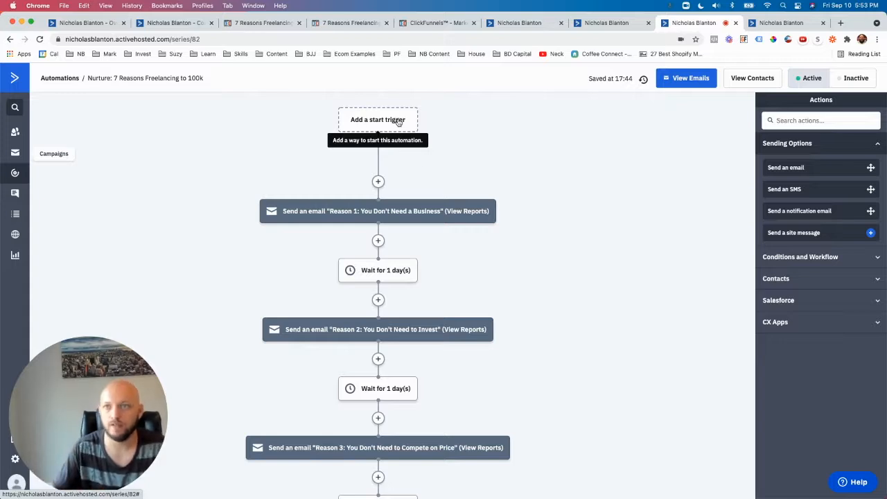
pyautogui.scroll(-5, 534, 281)
pyautogui.scroll(-3, 534, 281)
pyautogui.scroll(12, 535, 281)
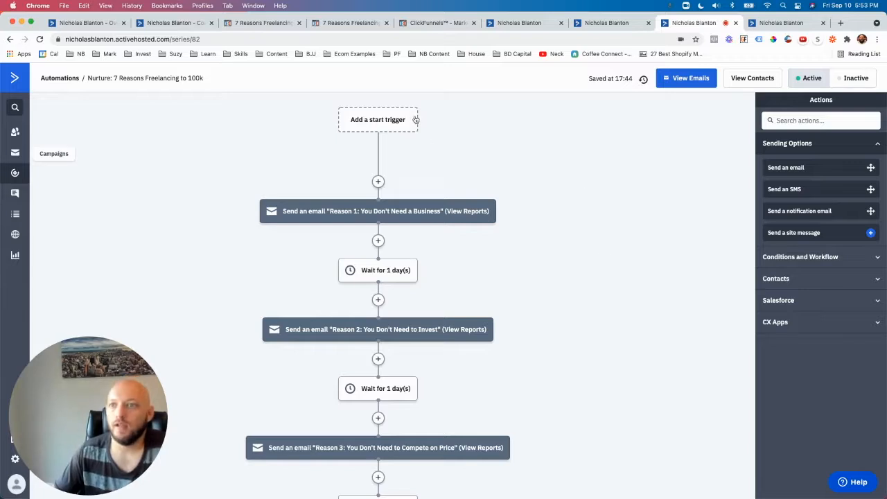
pyautogui.moveTo(394, 211)
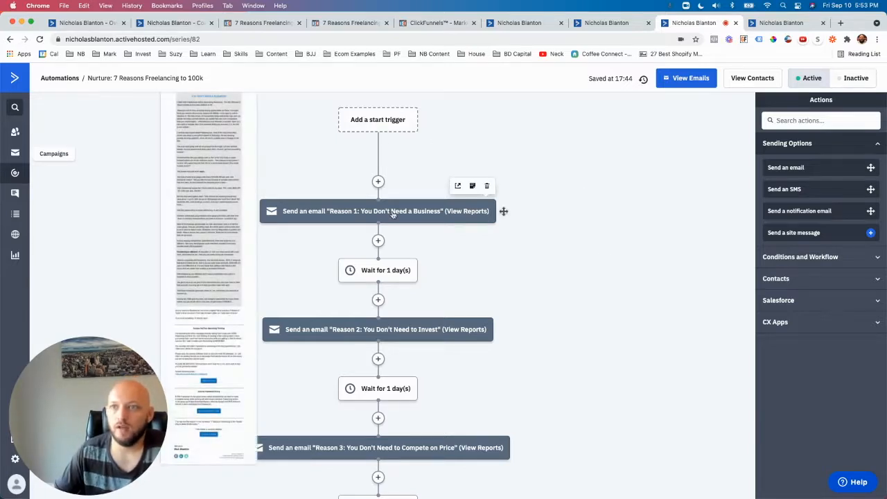
pyautogui.scroll(-6, 566, 268)
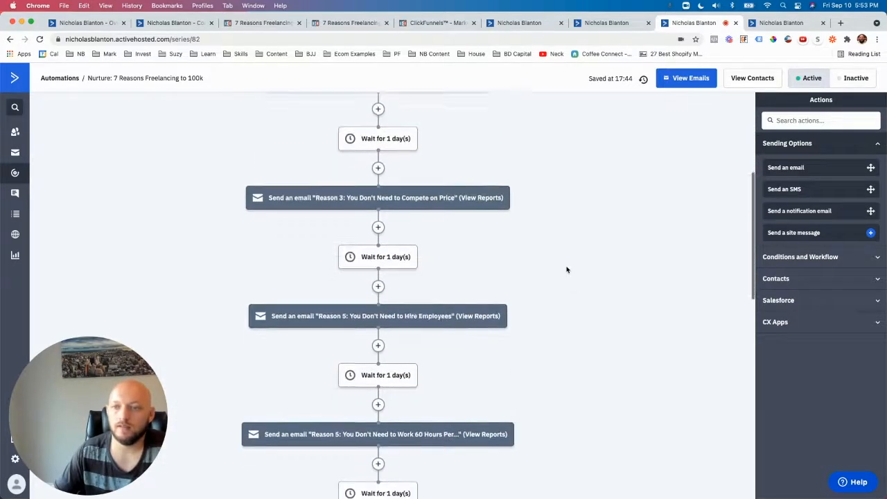
pyautogui.scroll(-4, 566, 270)
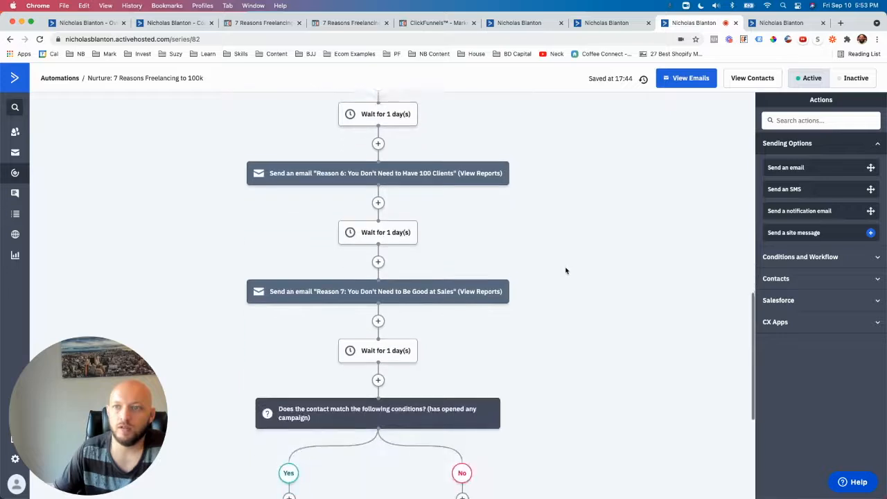
pyautogui.scroll(-1, 533, 254)
pyautogui.scroll(8, 533, 254)
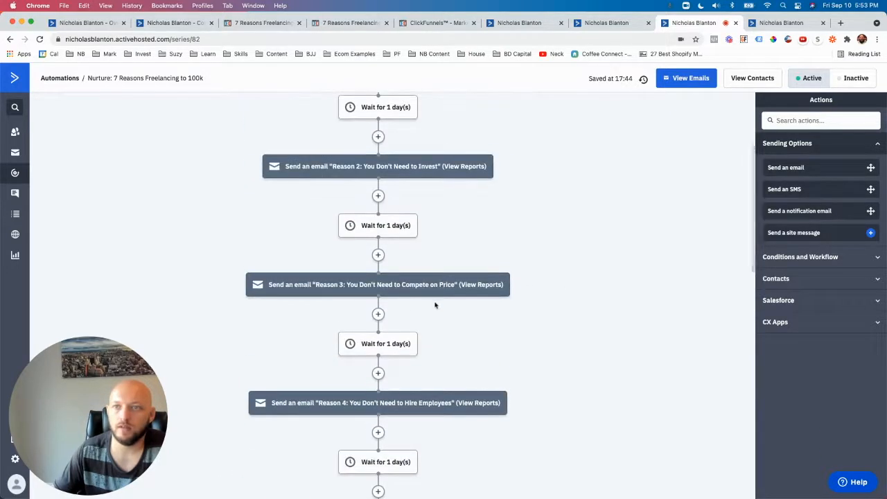
pyautogui.scroll(3, 436, 303)
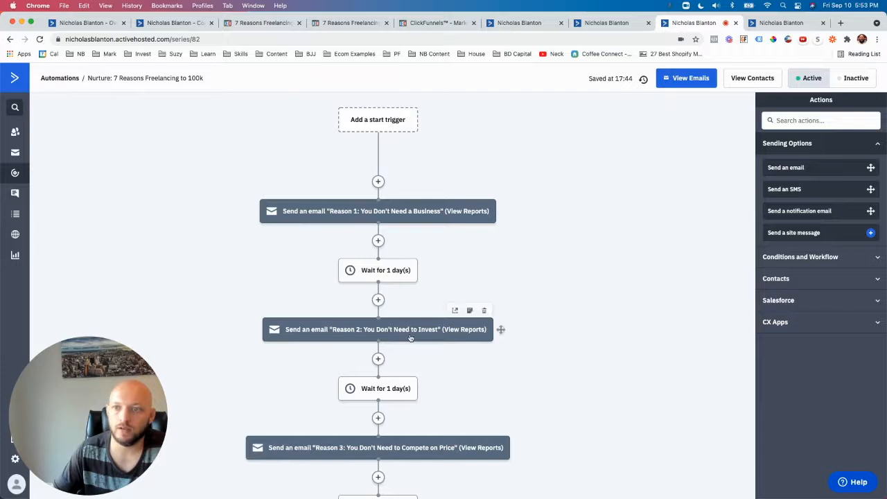
pyautogui.scroll(-2, 456, 345)
pyautogui.scroll(-8, 455, 345)
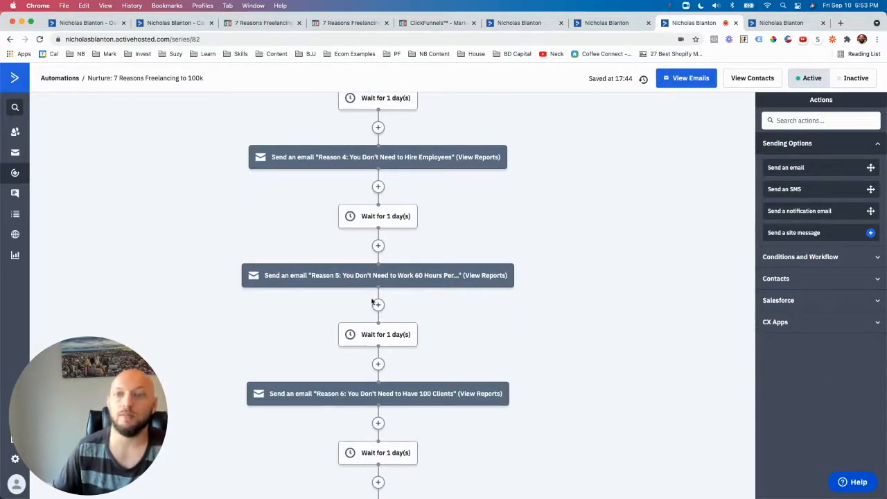
pyautogui.scroll(10, 478, 345)
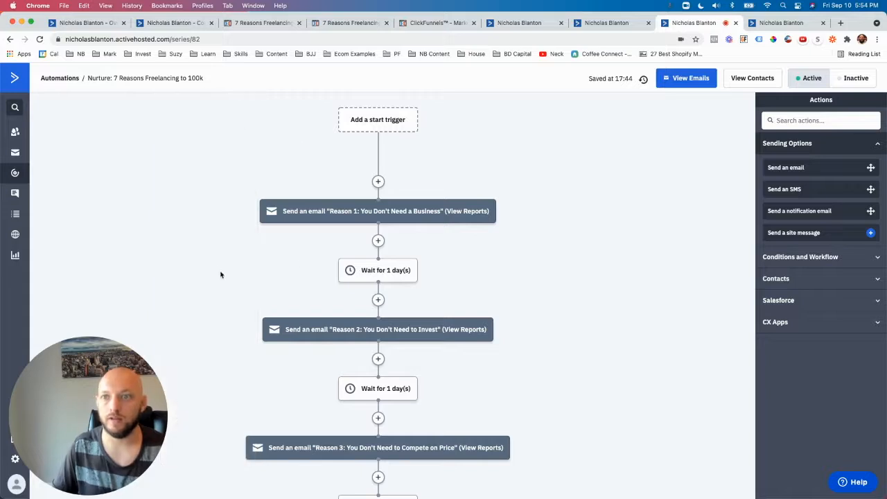
# Step: Follow the nurture sequence down to the campaign-opened condition and examine the tags on its Yes and No branches
pyautogui.scroll(-3, 382, 364)
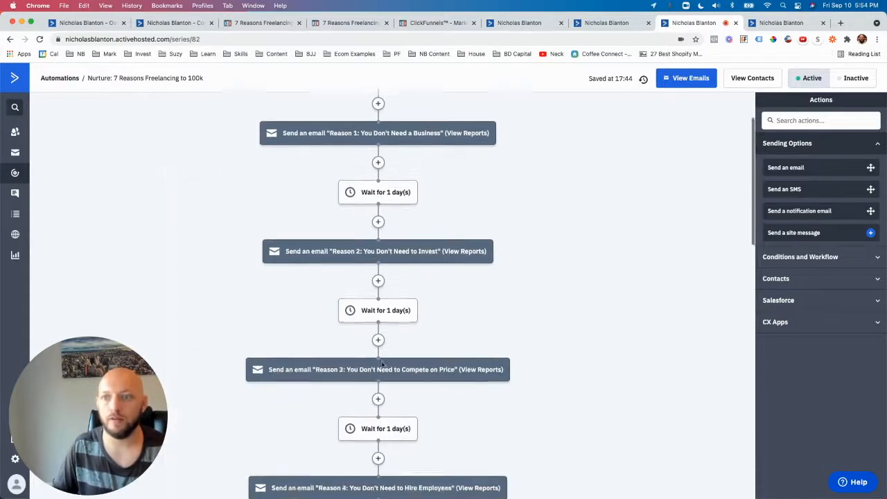
pyautogui.scroll(-4, 402, 363)
pyautogui.scroll(-4, 390, 346)
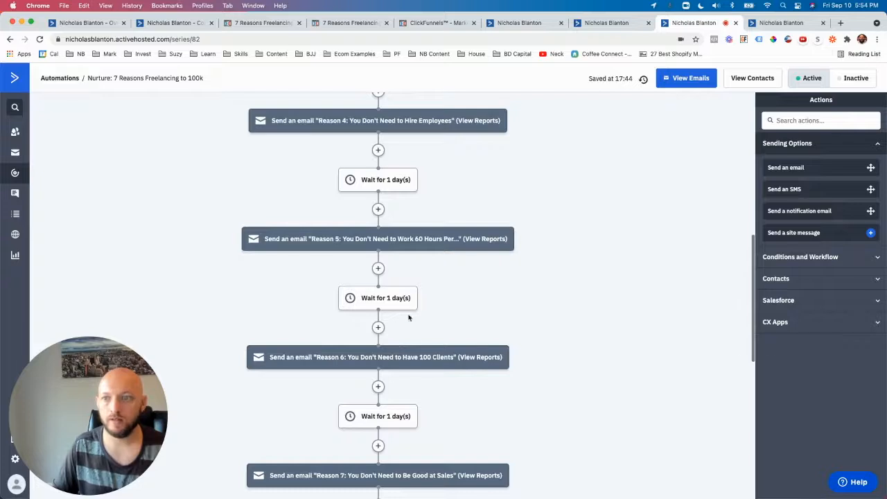
pyautogui.scroll(-4, 410, 326)
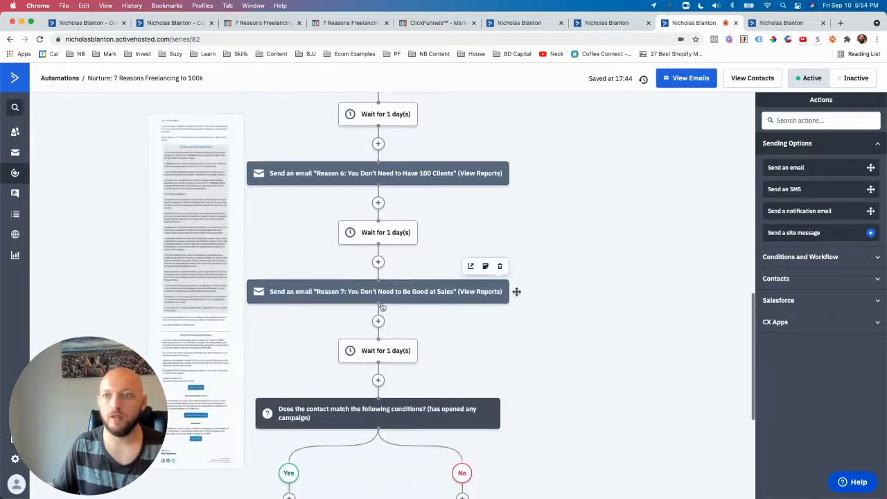
pyautogui.scroll(-2, 381, 305)
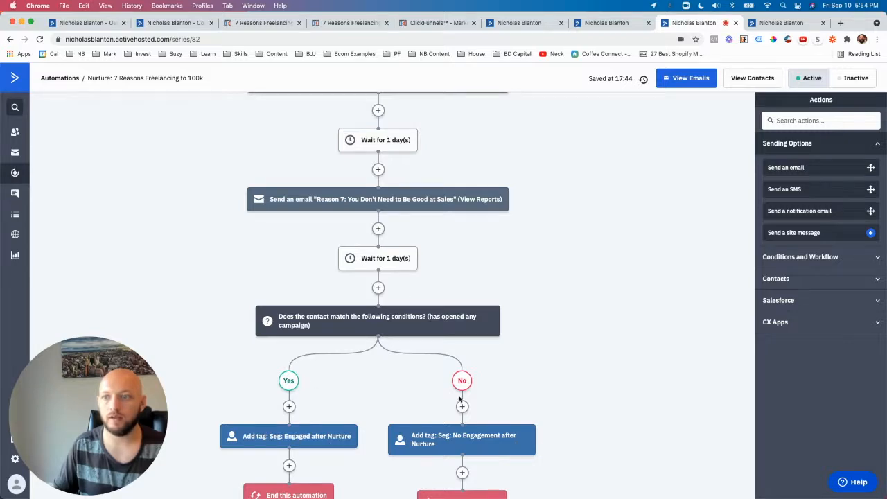
pyautogui.scroll(-3, 461, 398)
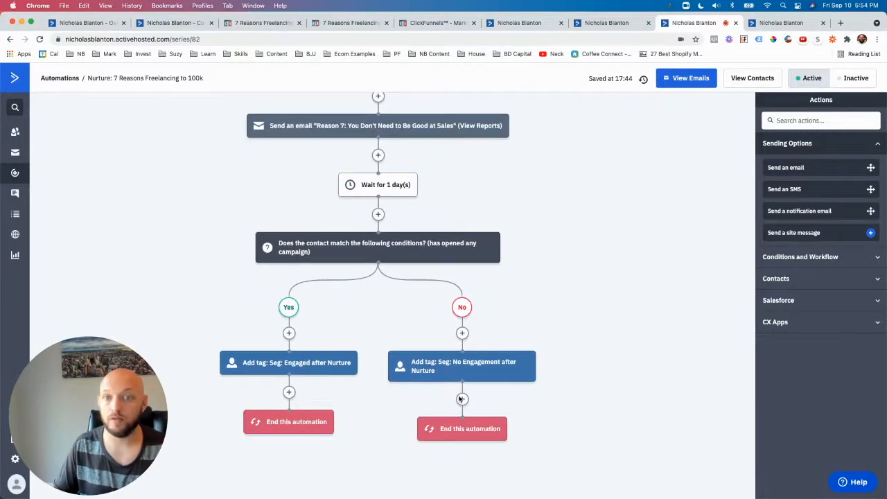
pyautogui.scroll(1, 460, 399)
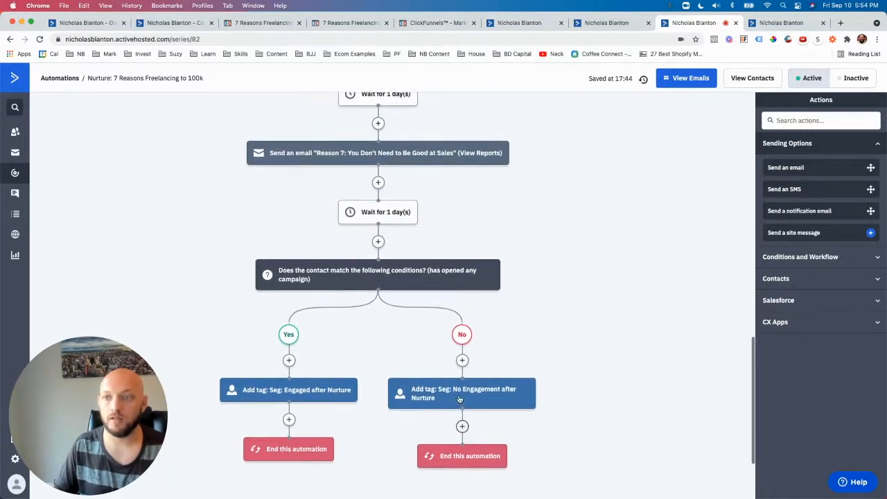
pyautogui.scroll(1, 460, 400)
pyautogui.scroll(15, 499, 358)
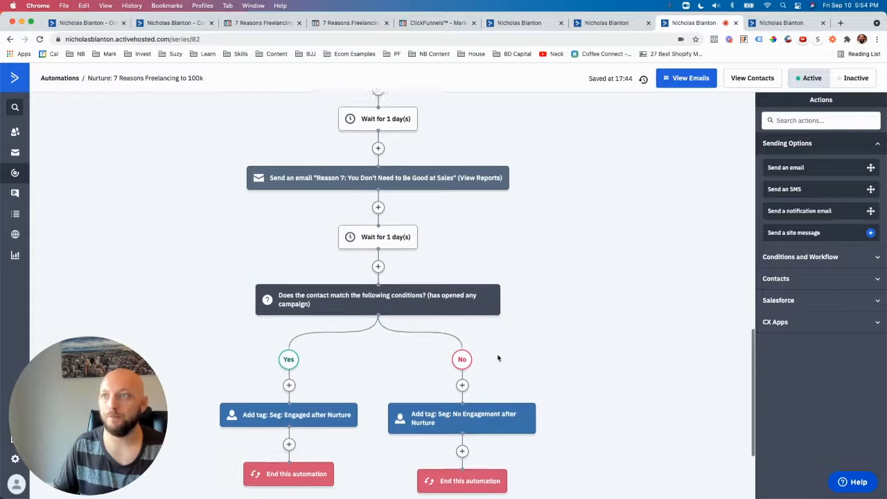
# Step: Look through the Sending Options and Conditions and Workflow actions available above the Reason 1 email, without adding one
pyautogui.scroll(8, 499, 358)
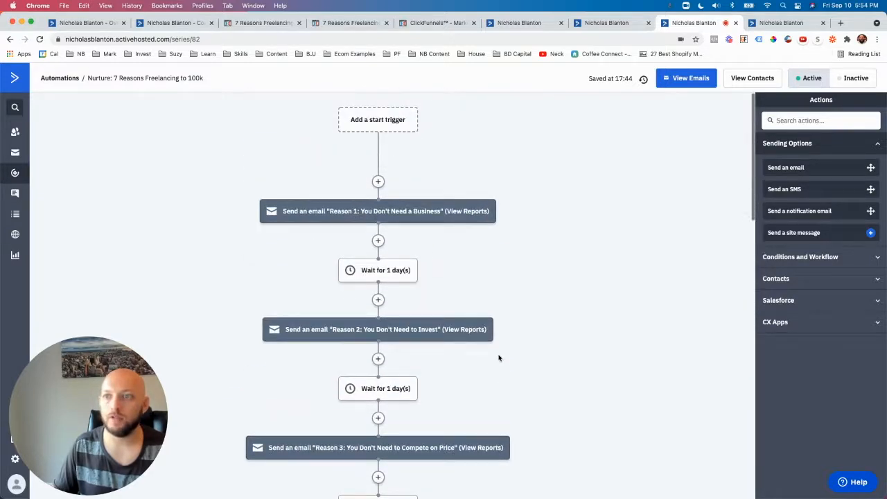
pyautogui.click(820, 257)
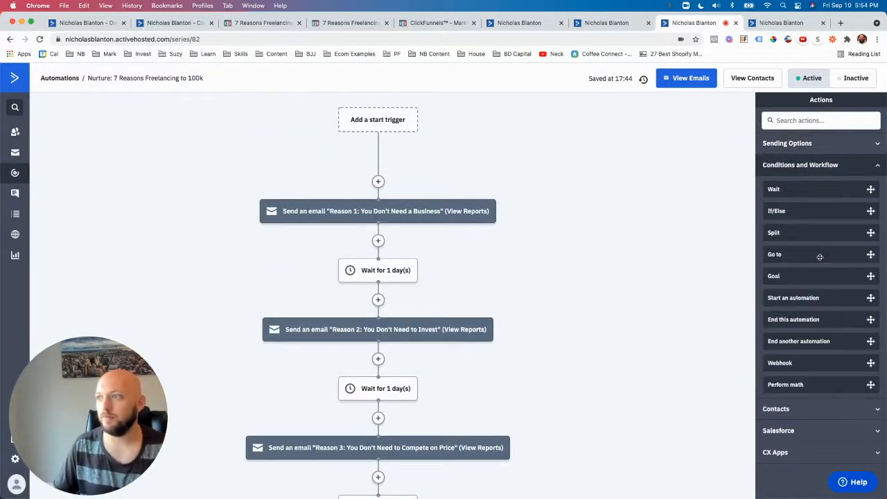
pyautogui.click(802, 144)
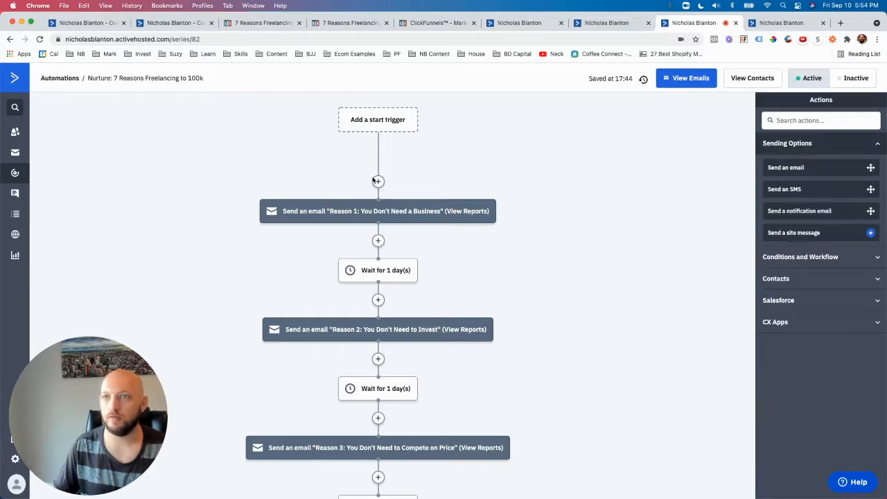
pyautogui.click(378, 181)
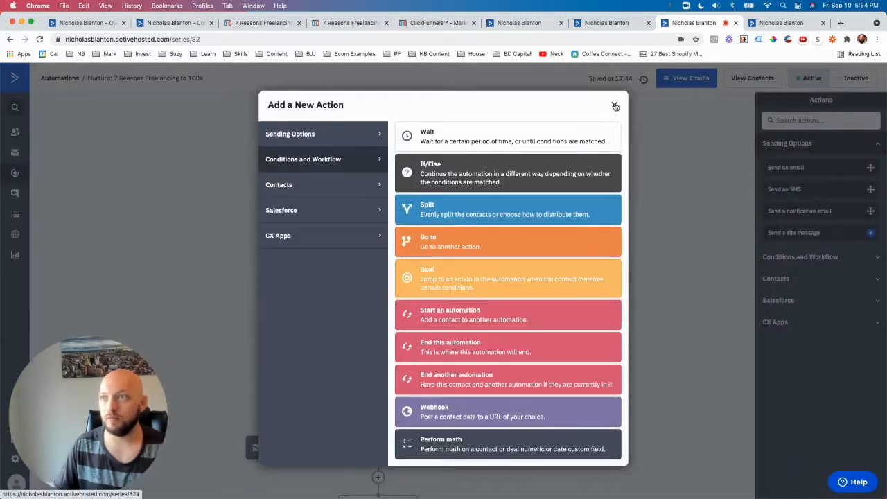
pyautogui.click(614, 105)
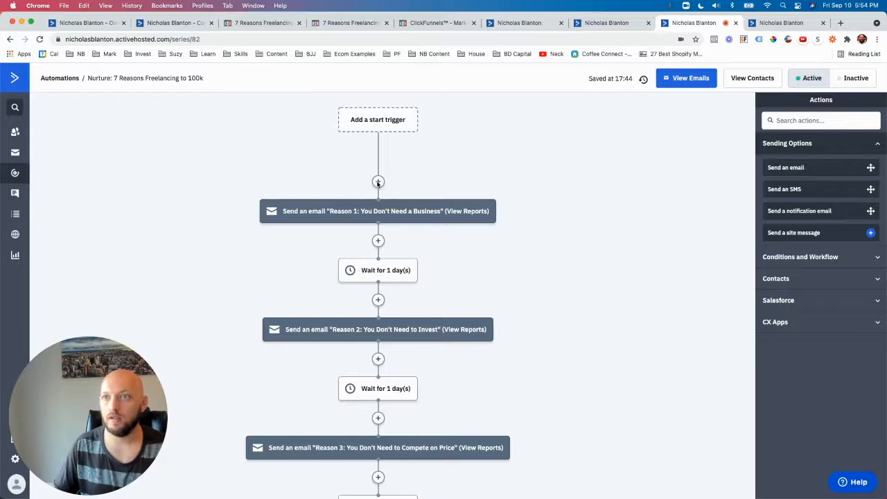
pyautogui.click(378, 182)
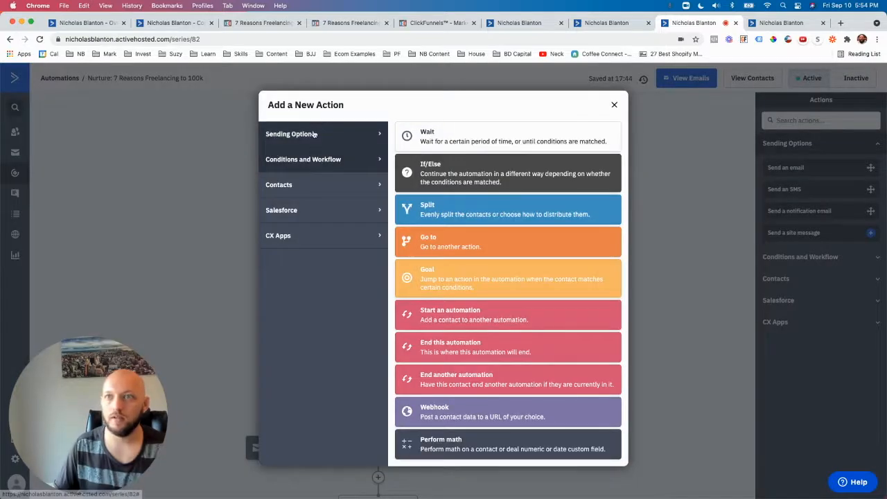
pyautogui.click(314, 134)
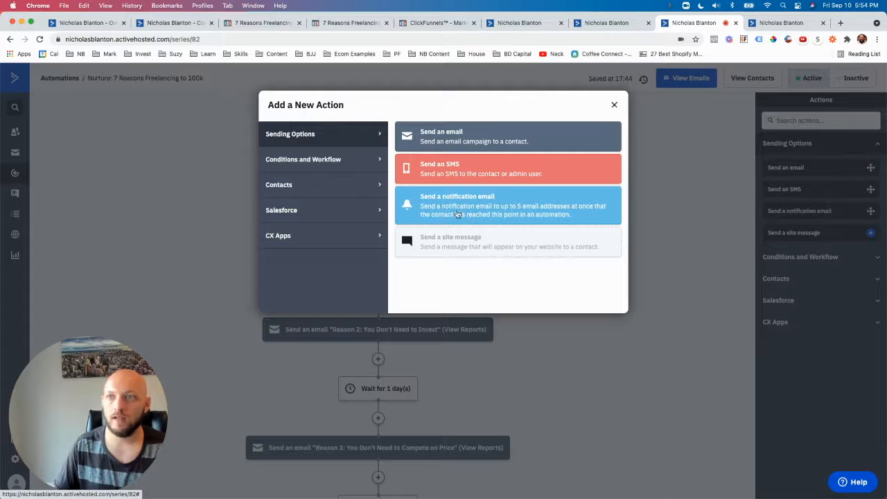
pyautogui.click(297, 160)
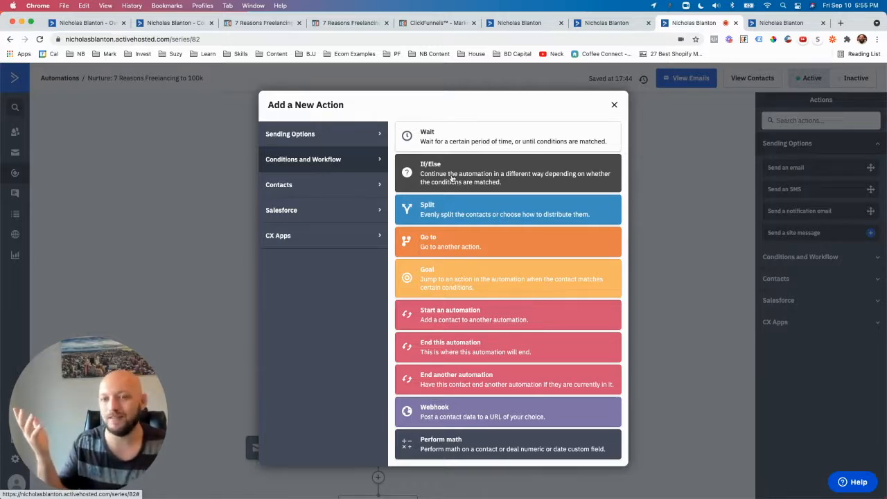
pyautogui.click(615, 105)
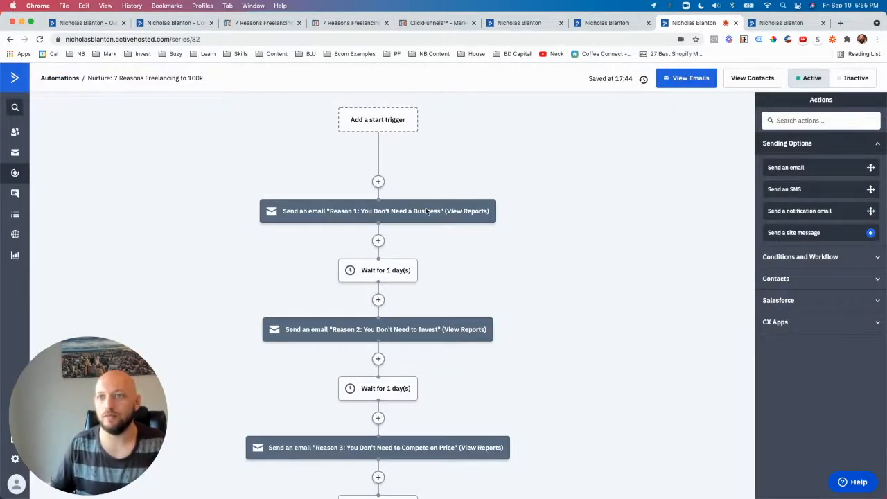
# Step: Examine the Goal action's settings for the point between the last one-day wait and the campaign-opened condition, without adding the action
pyautogui.scroll(-1, 516, 207)
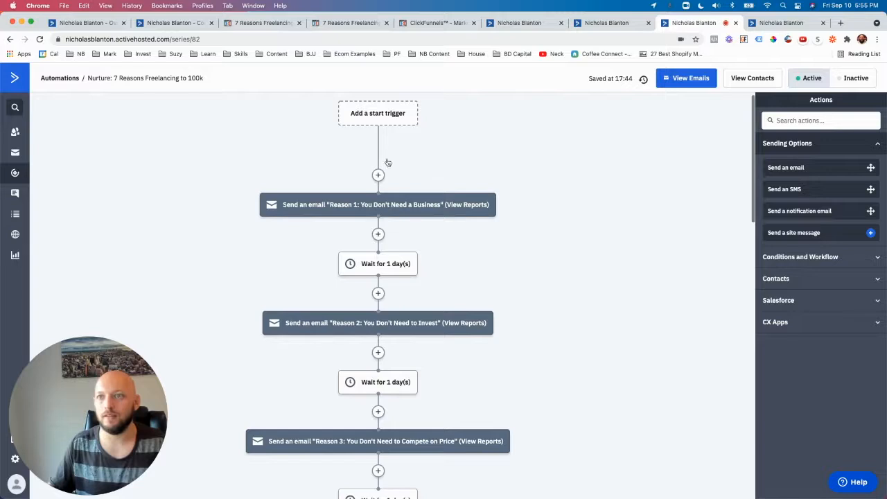
pyautogui.scroll(-5, 377, 212)
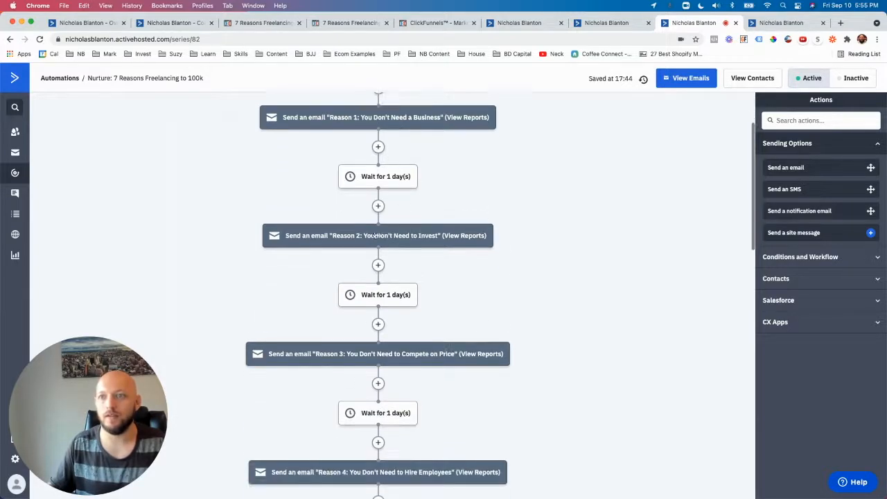
pyautogui.scroll(-12, 419, 258)
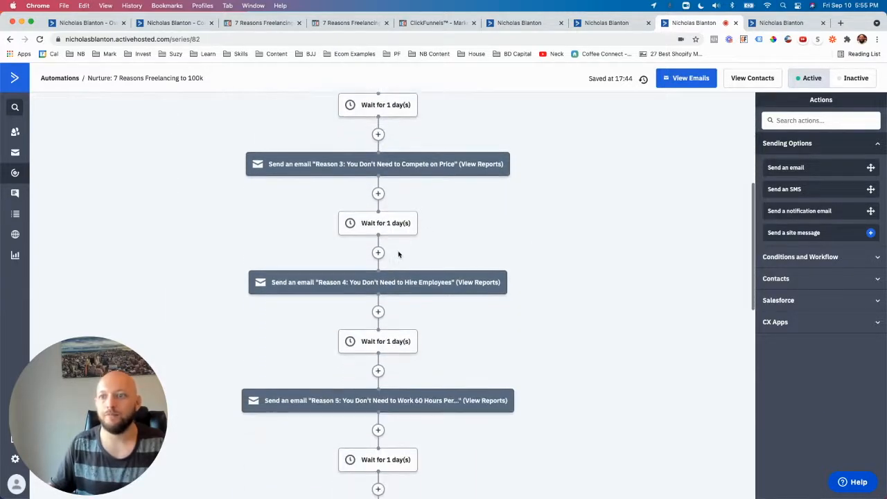
pyautogui.scroll(-8, 419, 259)
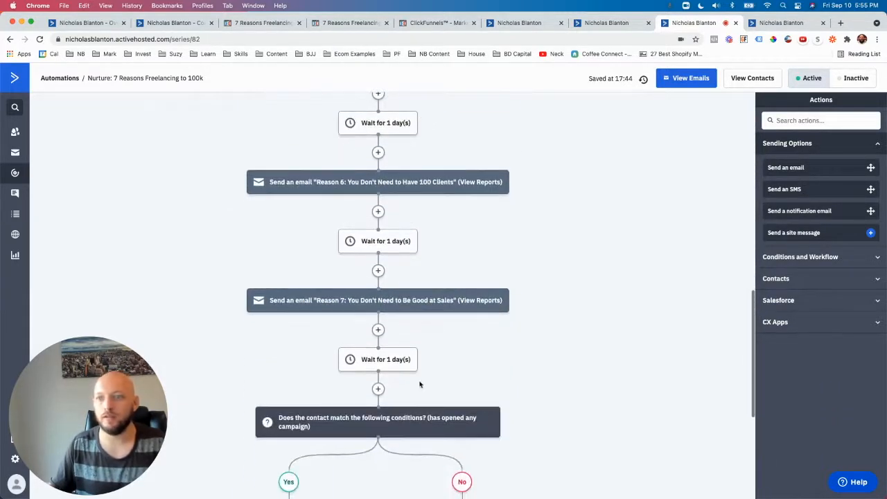
pyautogui.click(379, 390)
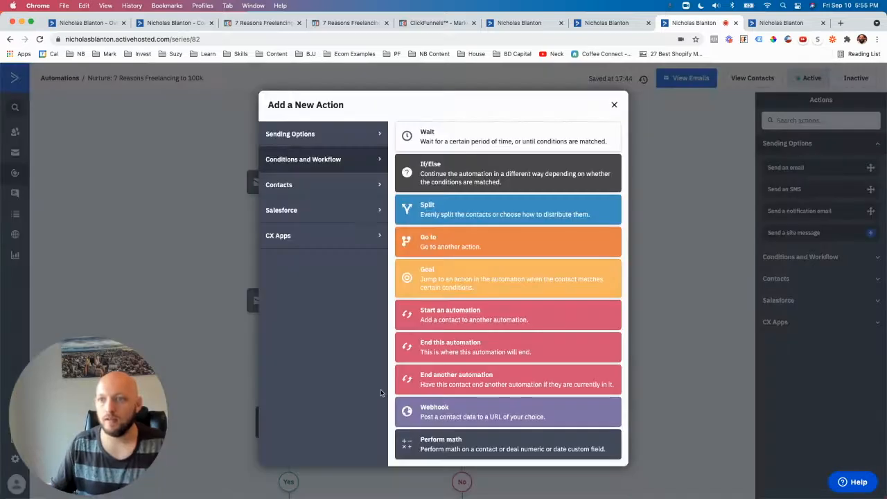
pyautogui.click(439, 276)
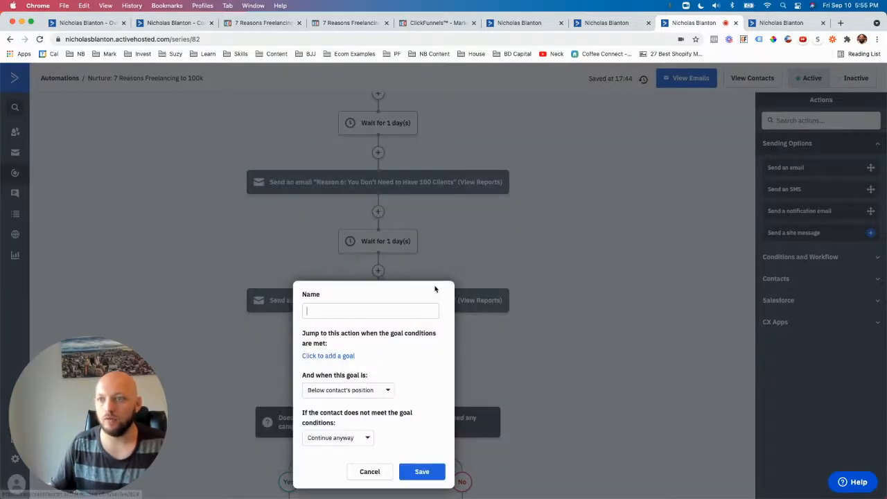
pyautogui.click(333, 357)
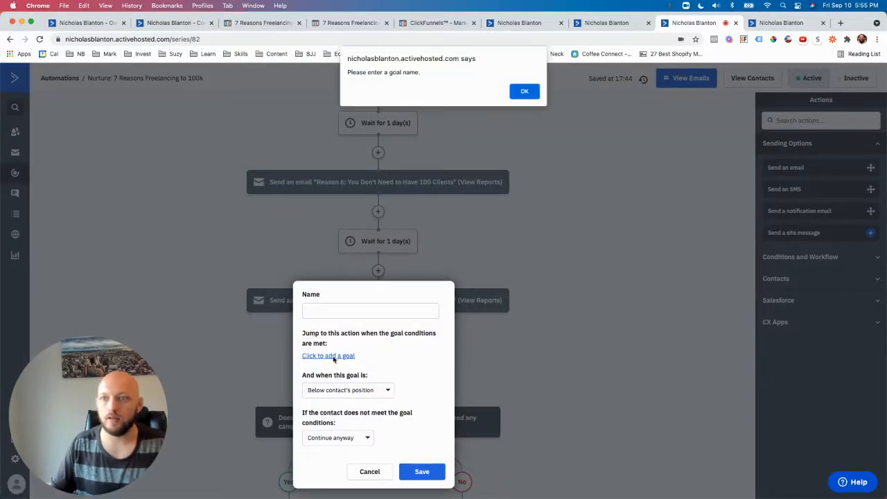
pyautogui.click(523, 92)
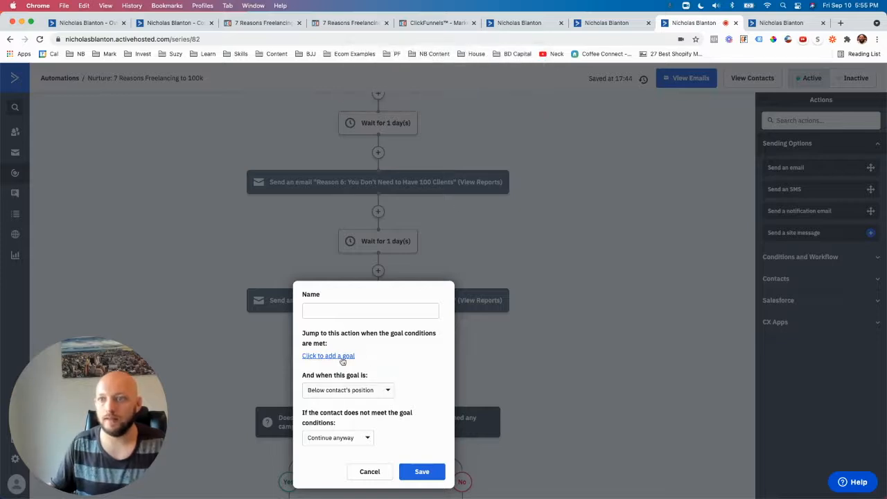
pyautogui.click(371, 472)
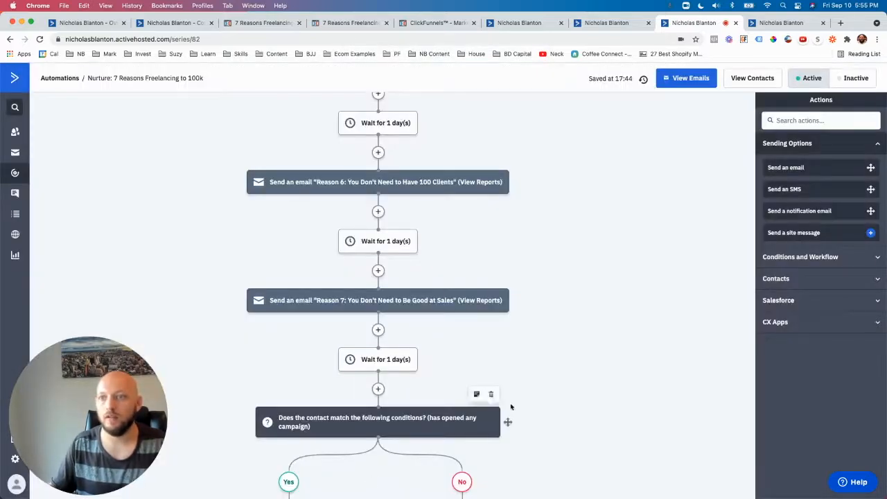
# Step: Review the Reason 3 to Reason 7 emails and the one-day waits leading to the campaign-opened condition
pyautogui.scroll(3, 512, 409)
pyautogui.scroll(5, 514, 412)
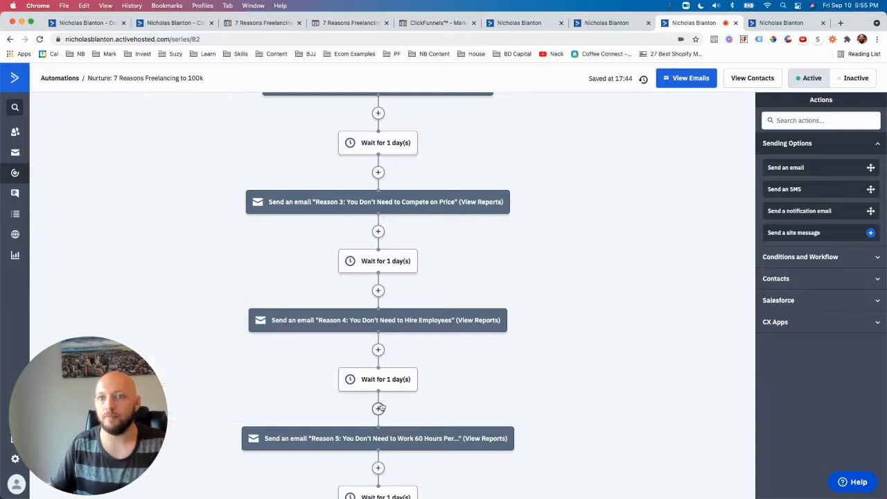
pyautogui.scroll(-1, 505, 366)
pyautogui.scroll(-1, 505, 365)
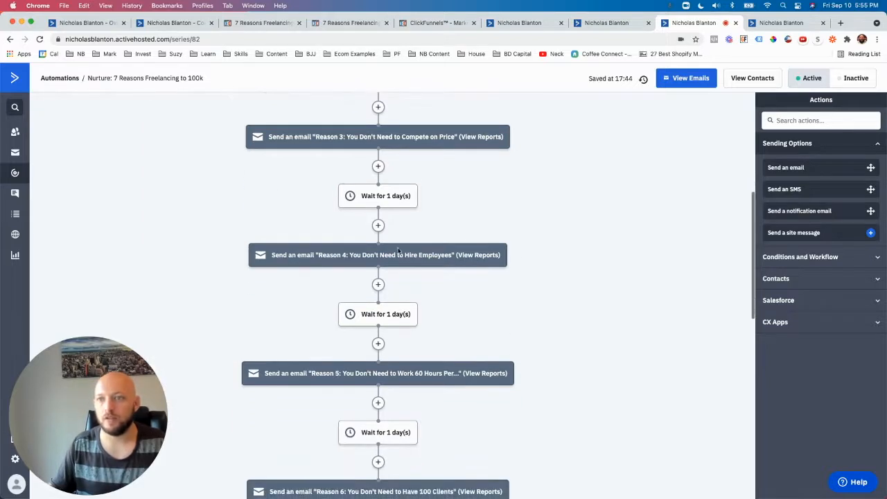
pyautogui.scroll(-4, 399, 251)
pyautogui.moveTo(421, 442)
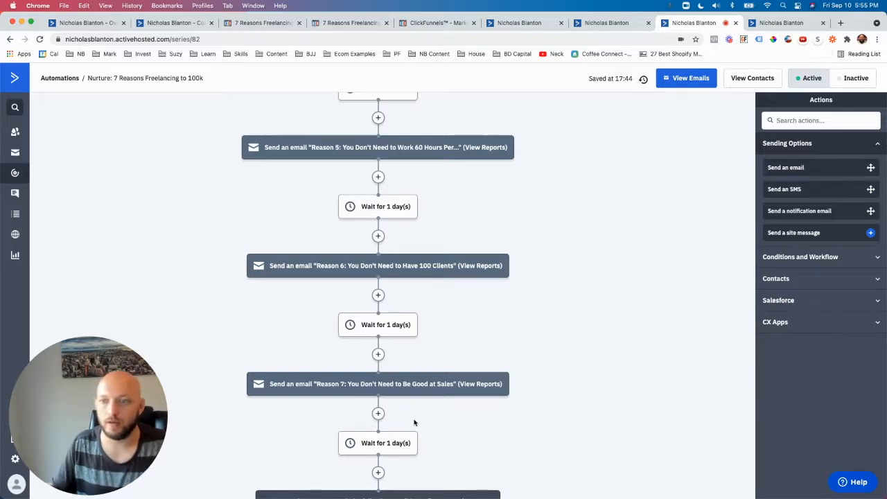
pyautogui.scroll(-3, 508, 427)
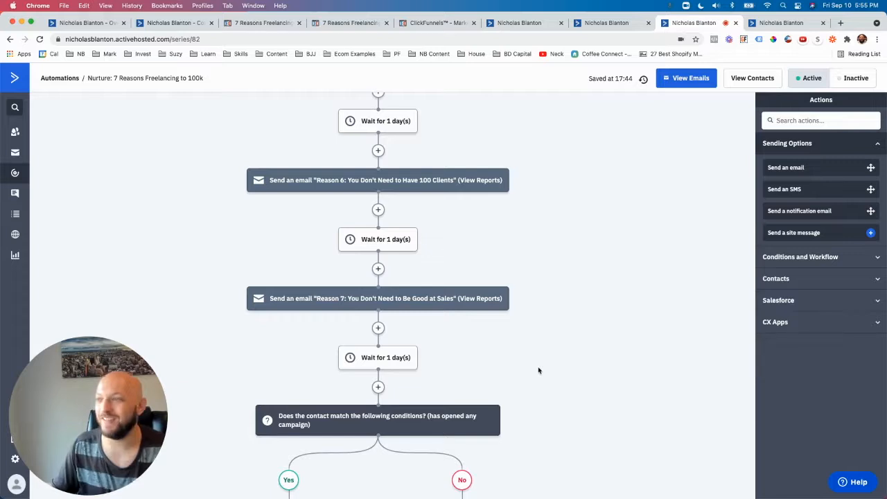
# Step: Look through the available Contacts and Salesforce actions, including adding contacts to a Facebook Custom Audience
pyautogui.click(811, 259)
pyautogui.click(800, 414)
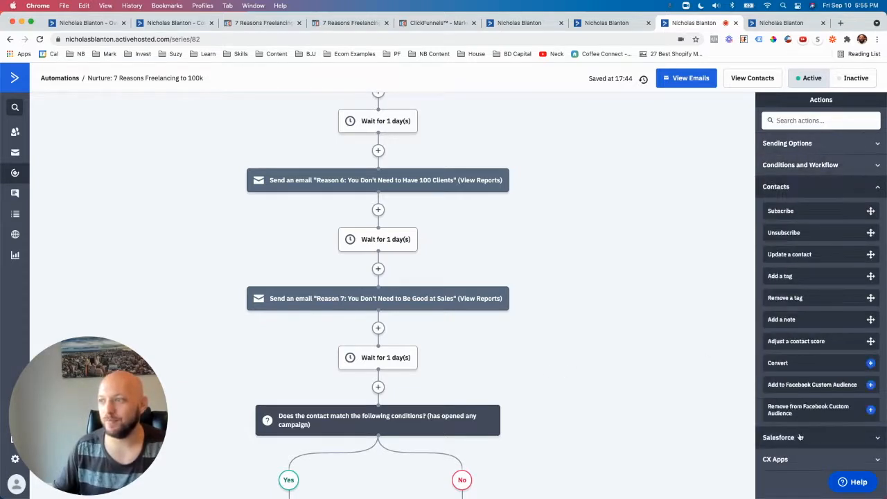
pyautogui.click(801, 432)
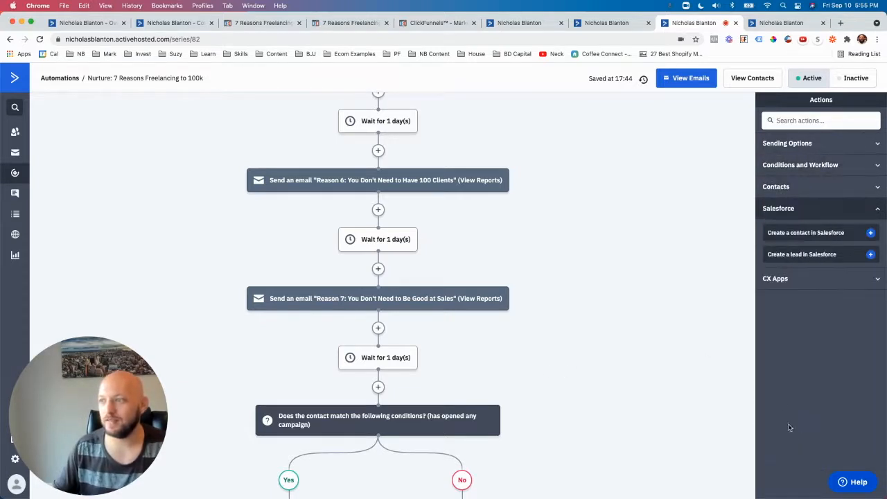
pyautogui.click(795, 189)
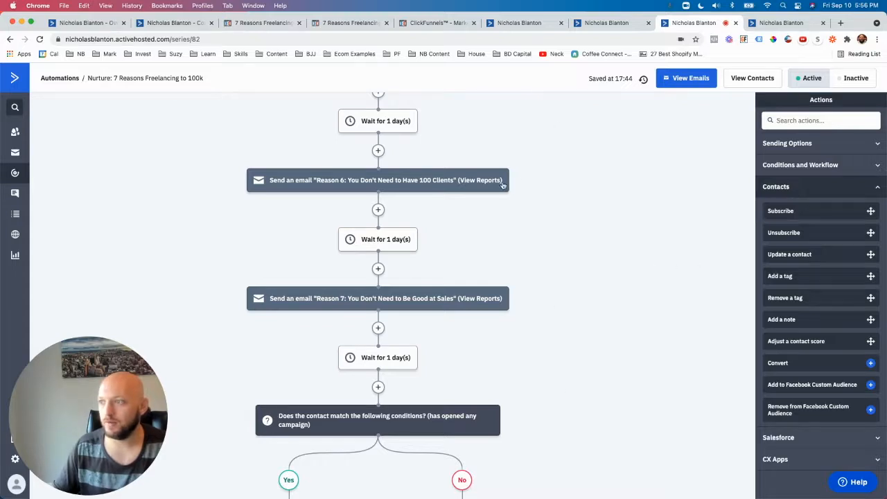
pyautogui.scroll(-1, 560, 330)
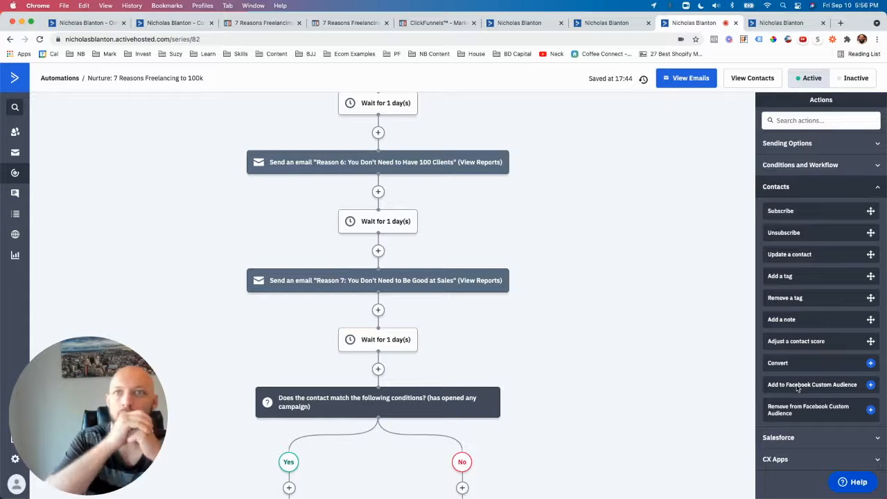
# Step: Review the Nurture: 7 Reasons Freelancing to 100k automation from its title and start through to the ends of its Yes and No branches
pyautogui.scroll(3, 719, 362)
pyautogui.scroll(15, 504, 317)
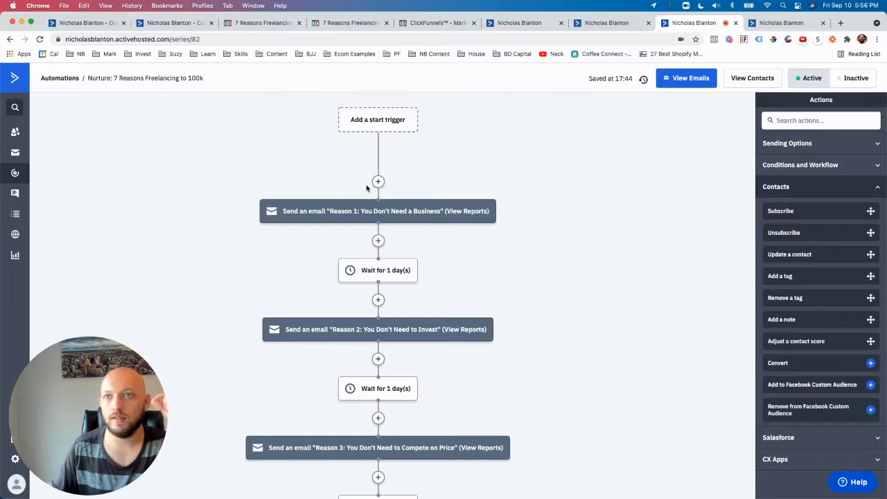
pyautogui.moveTo(90, 78); pyautogui.dragTo(205, 80)
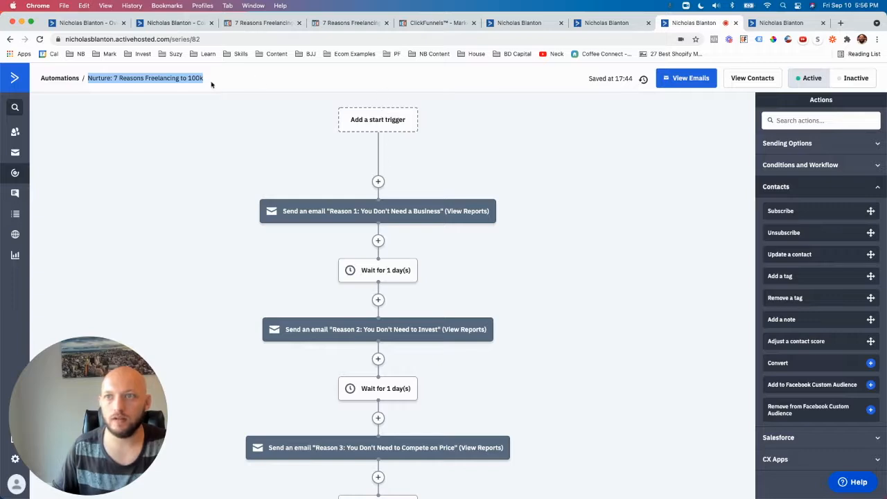
pyautogui.scroll(-1, 378, 186)
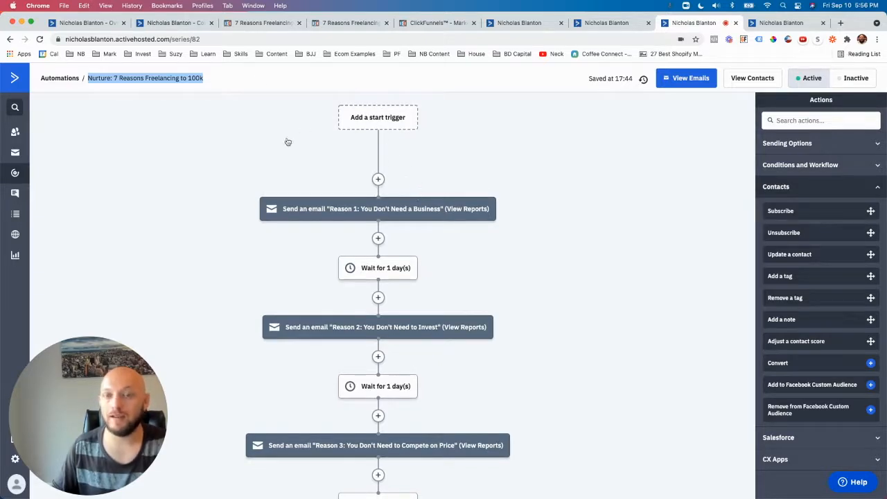
pyautogui.scroll(-5, 380, 179)
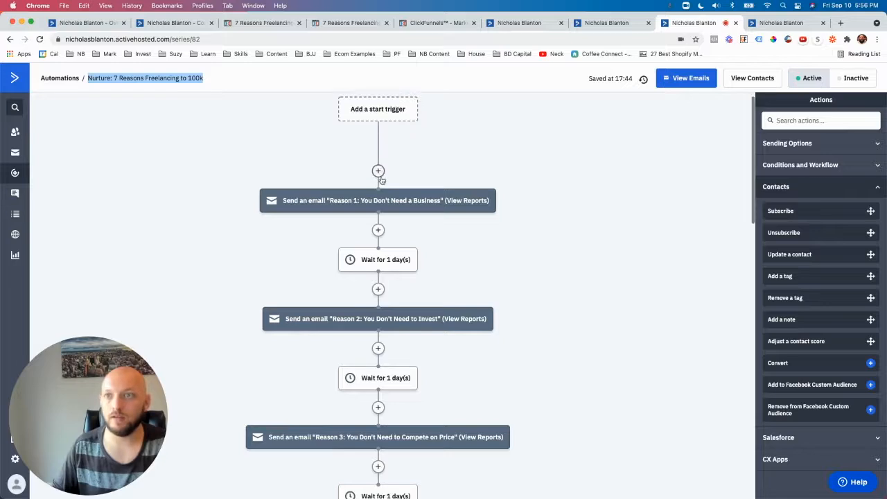
pyautogui.scroll(-17, 382, 183)
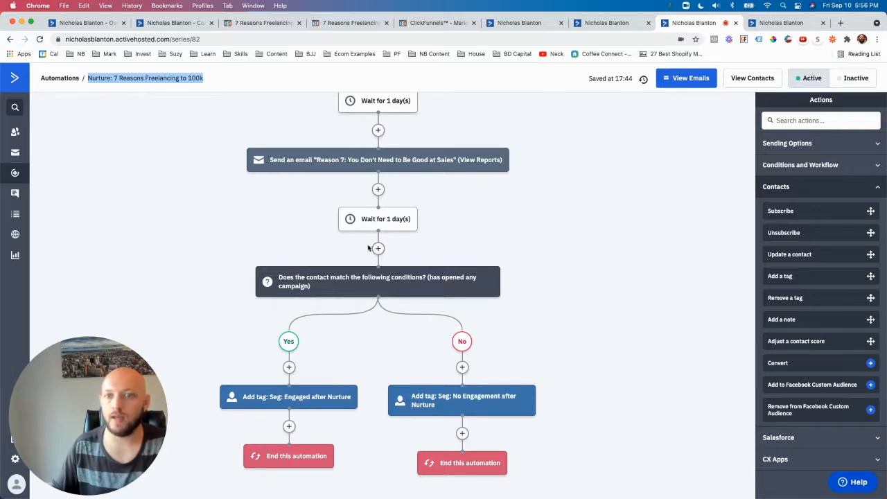
pyautogui.scroll(8, 485, 263)
pyautogui.scroll(10, 488, 267)
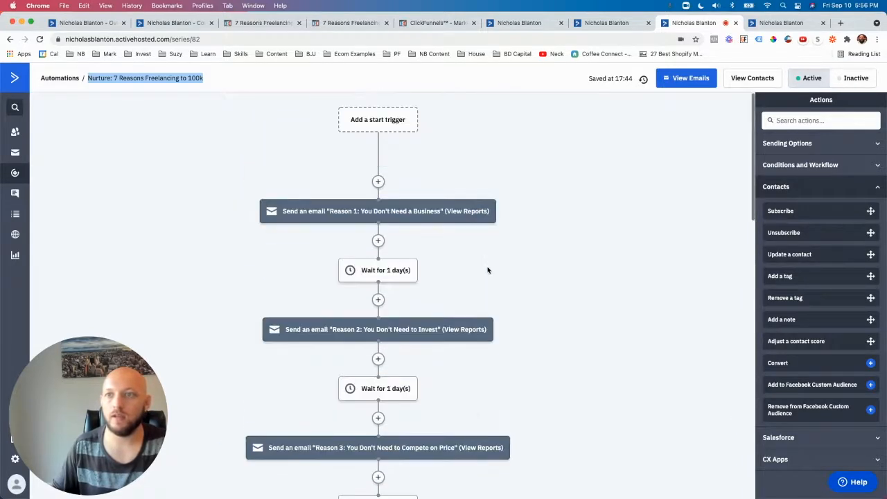
pyautogui.scroll(-15, 430, 208)
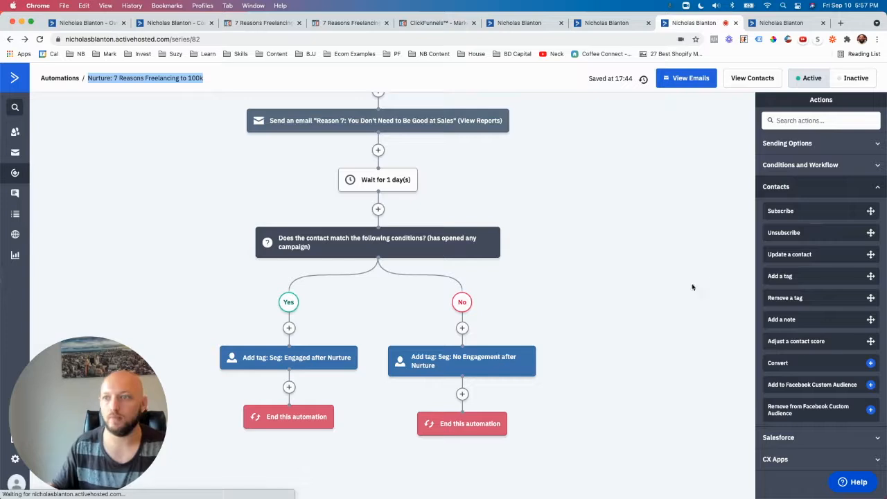
pyautogui.click(645, 309)
pyautogui.scroll(10, 672, 333)
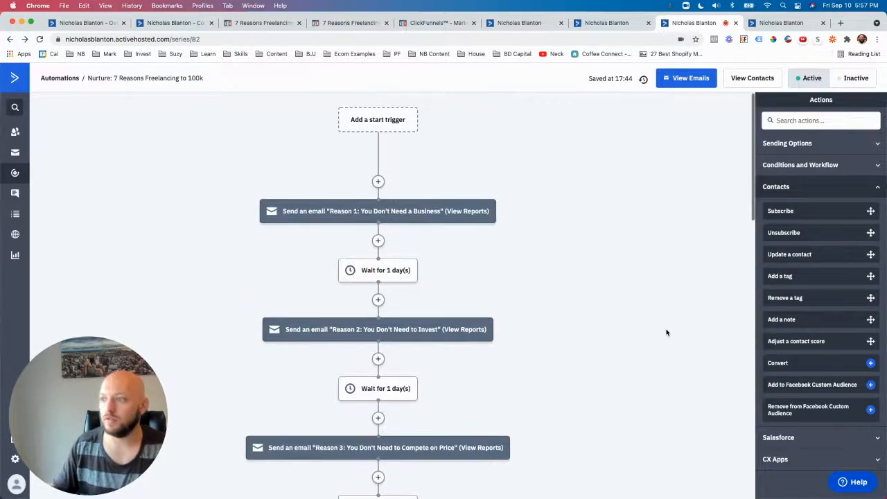
pyautogui.scroll(-1, 685, 378)
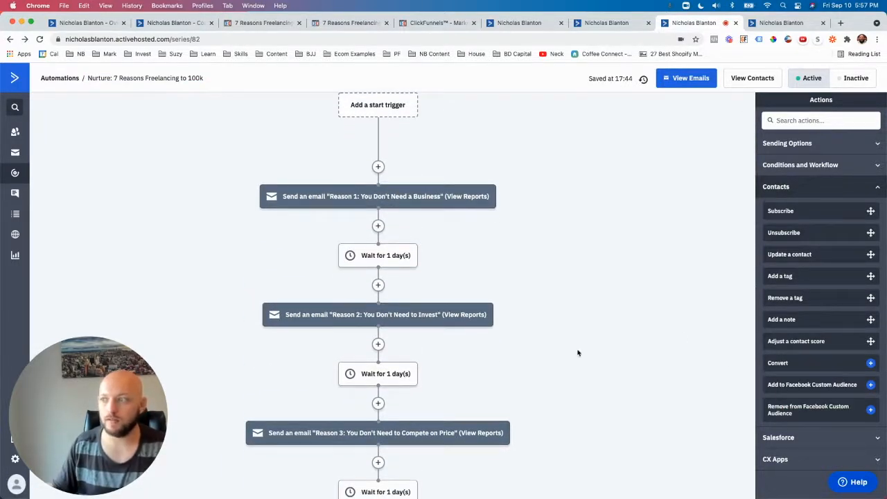
pyautogui.scroll(-1, 591, 346)
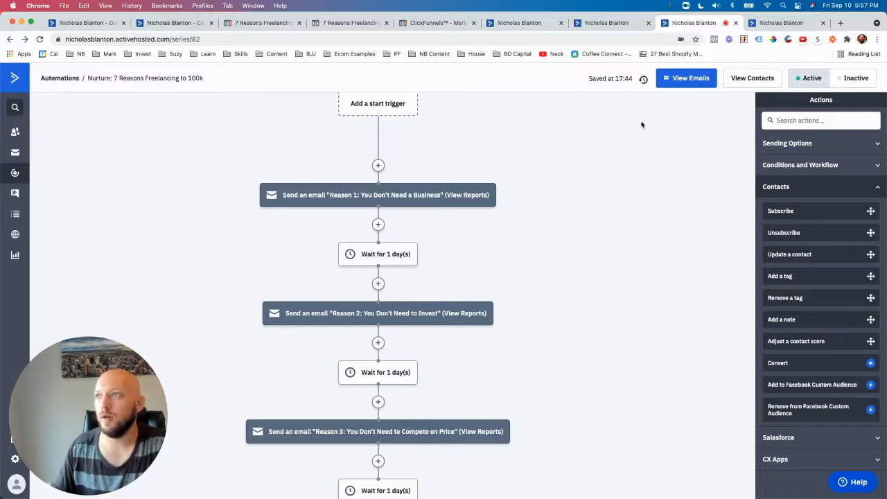
pyautogui.scroll(-5, 495, 218)
pyautogui.scroll(5, 505, 313)
# Step: Switch to the Campaigns list and duplicate the sent campaign "21-09-10 START Freelancing even WHILE..."
pyautogui.click(789, 23)
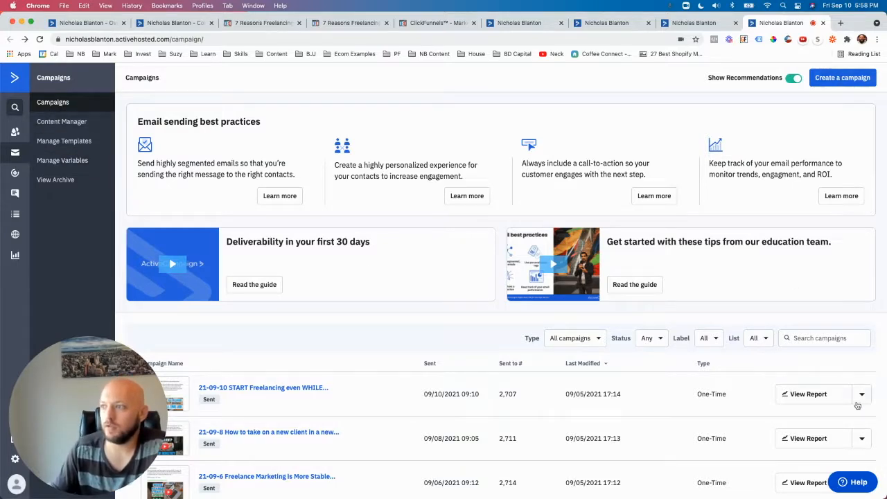
pyautogui.click(861, 401)
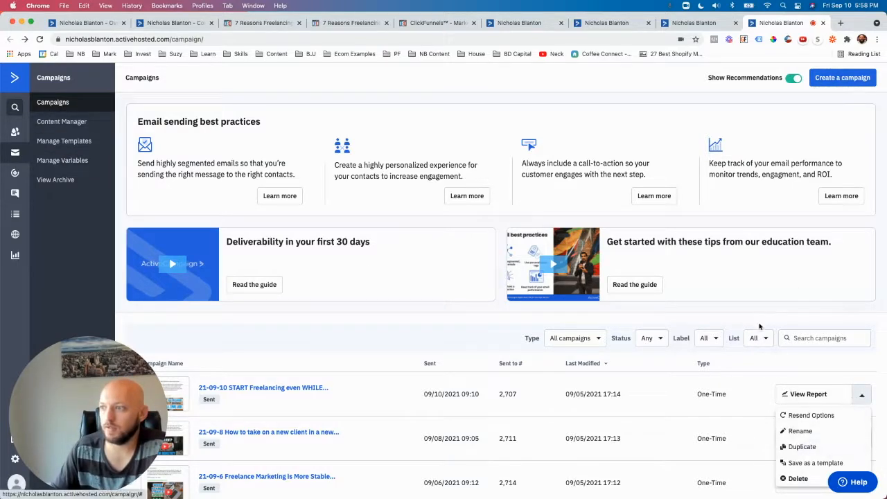
pyautogui.click(718, 325)
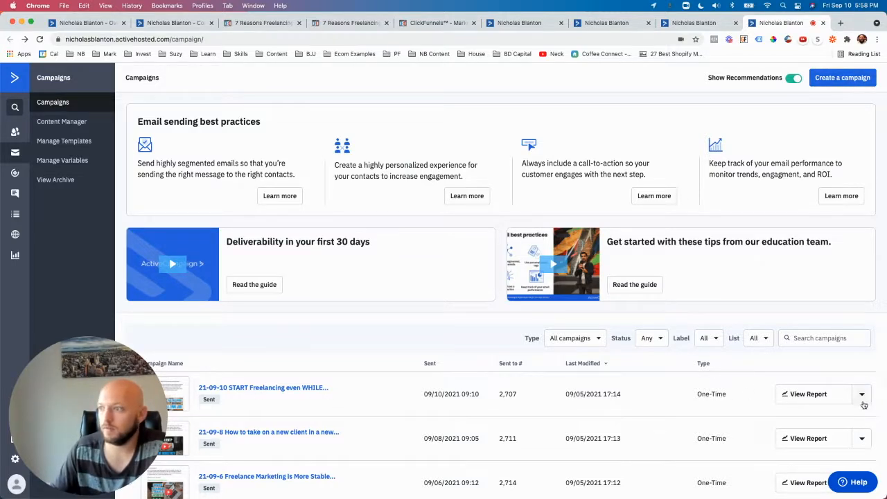
pyautogui.click(863, 398)
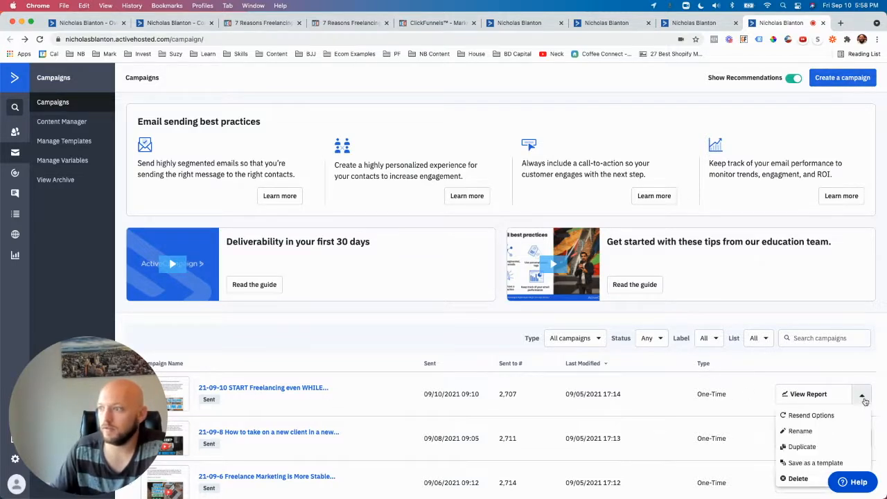
pyautogui.click(801, 448)
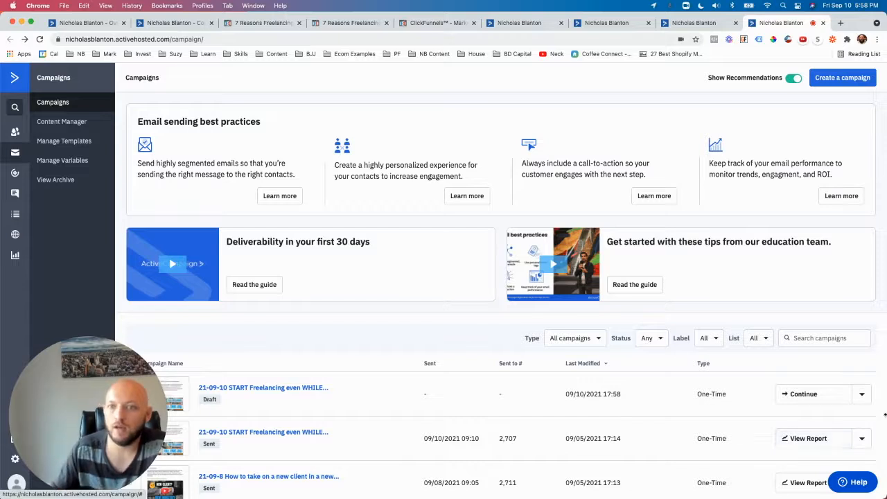
# Step: Continue the duplicated draft to its design, deselecting the Prospered Freelancer, Prospered Freelancer Student, [HT] Booked Call, [HT] Leads and [HT] Purchasers lists
pyautogui.click(787, 397)
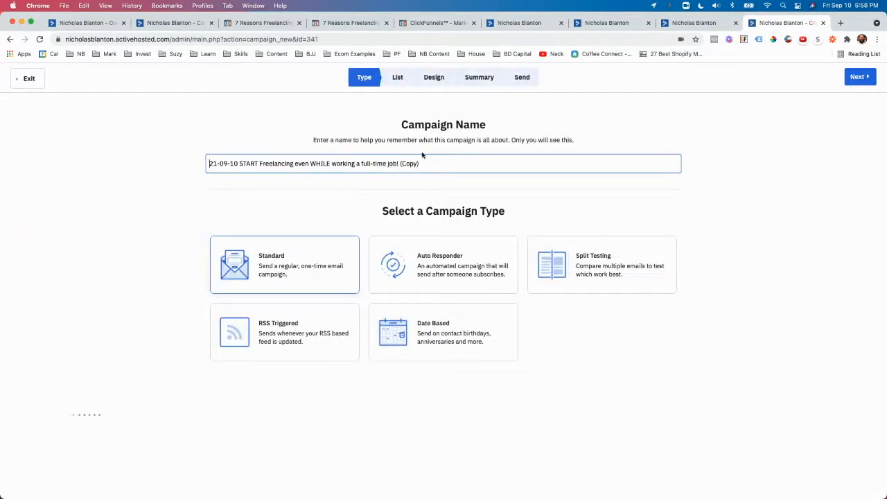
pyautogui.click(859, 77)
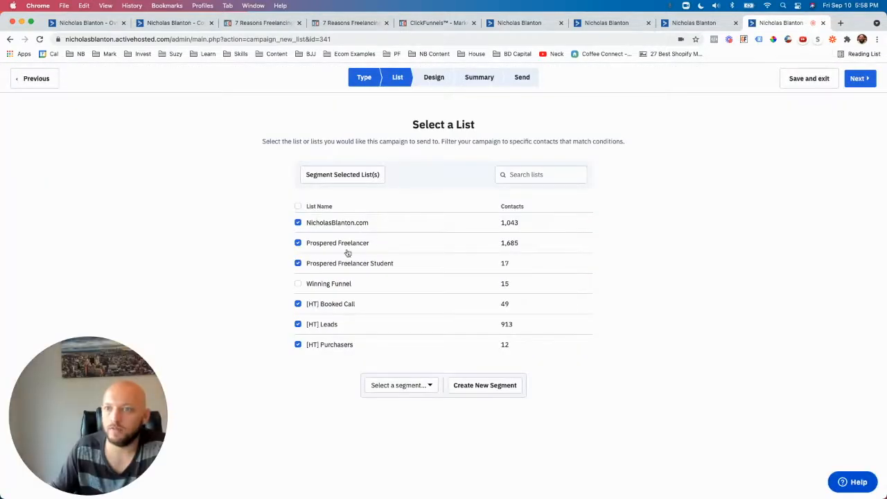
pyautogui.click(298, 243)
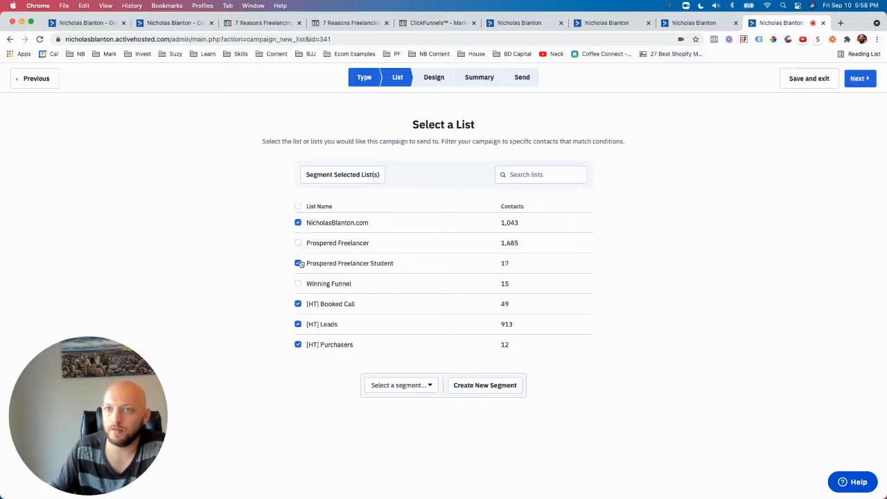
pyautogui.click(299, 264)
pyautogui.click(299, 304)
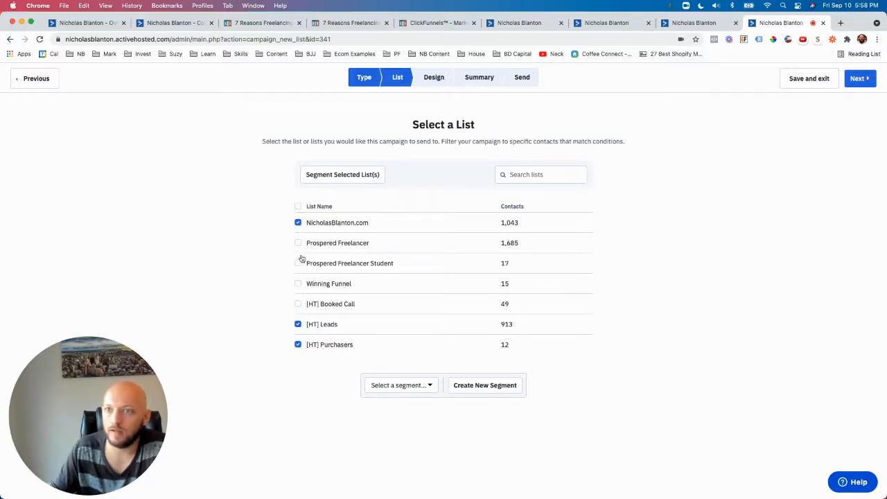
pyautogui.click(298, 325)
pyautogui.click(298, 345)
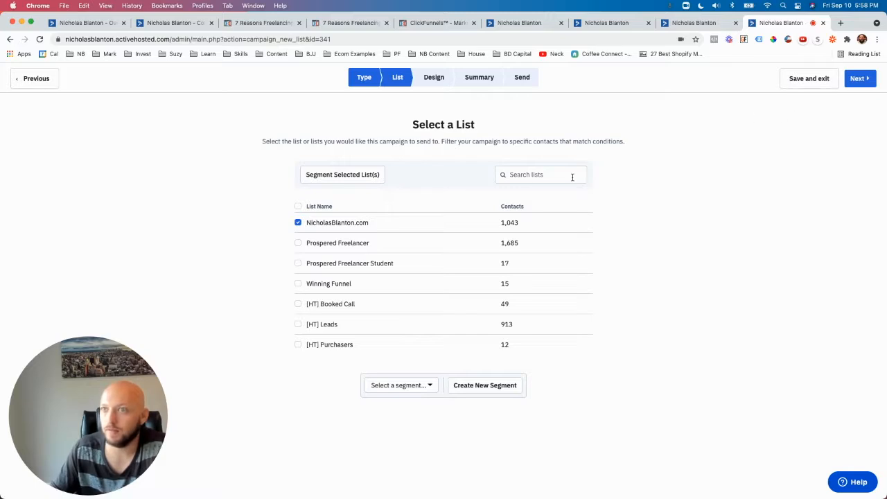
pyautogui.click(858, 78)
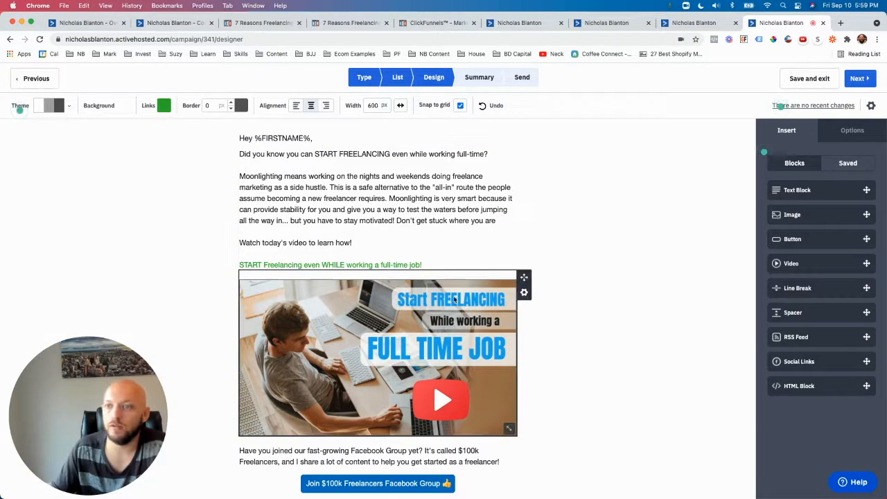
# Step: Review the email's body copy, video link, thumbnail image, Facebook Group button and closing question in the designer
pyautogui.moveTo(431, 265); pyautogui.dragTo(280, 146)
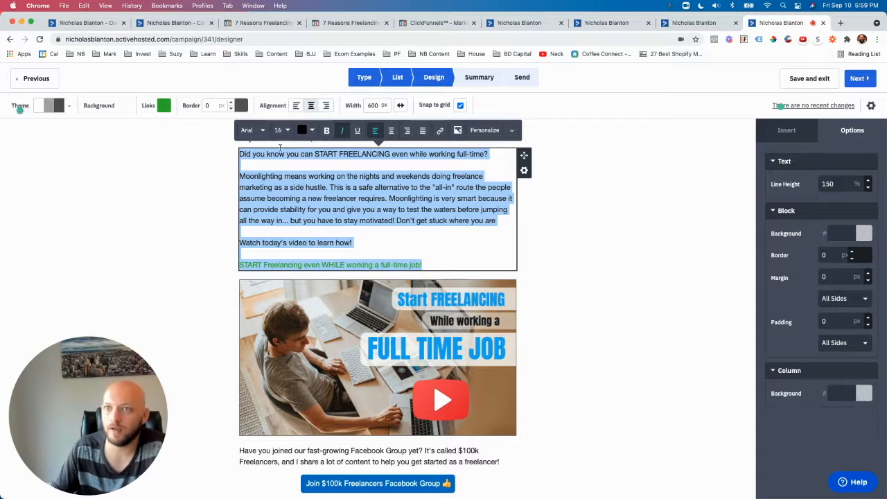
pyautogui.click(626, 295)
pyautogui.write('!')
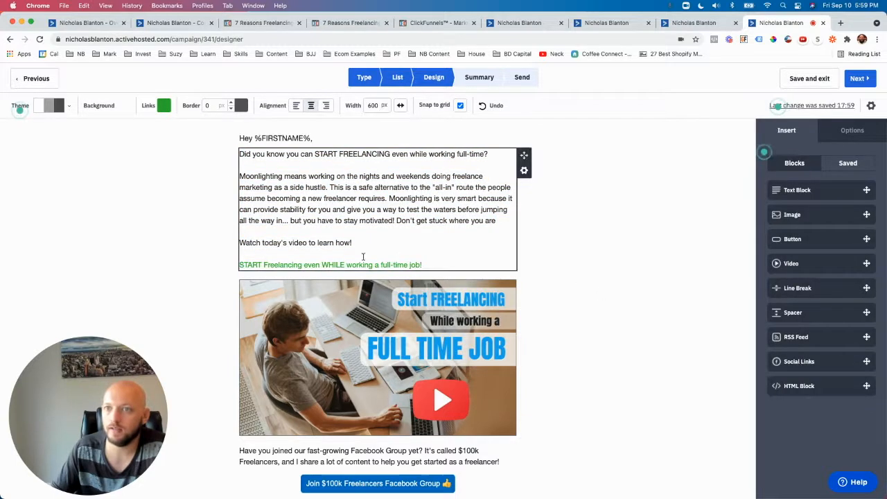
pyautogui.scroll(-4, 443, 333)
pyautogui.scroll(1, 450, 365)
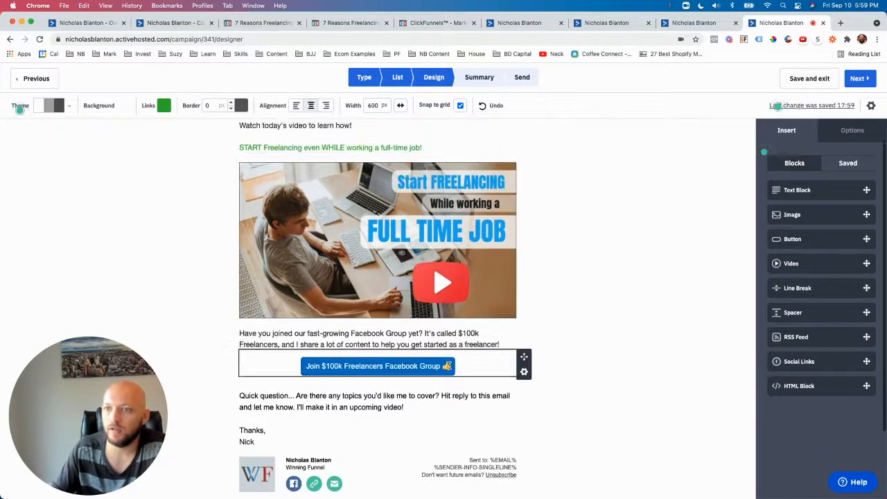
pyautogui.scroll(-2, 451, 363)
pyautogui.click(452, 362)
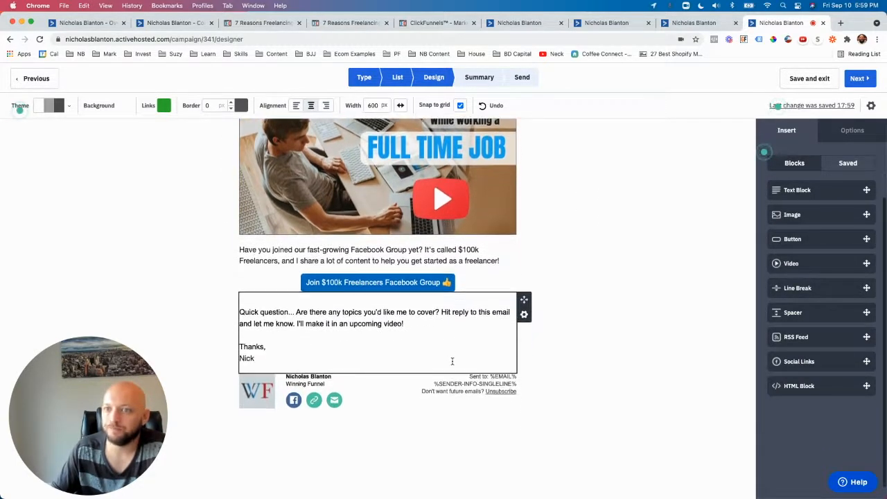
pyautogui.scroll(5, 666, 221)
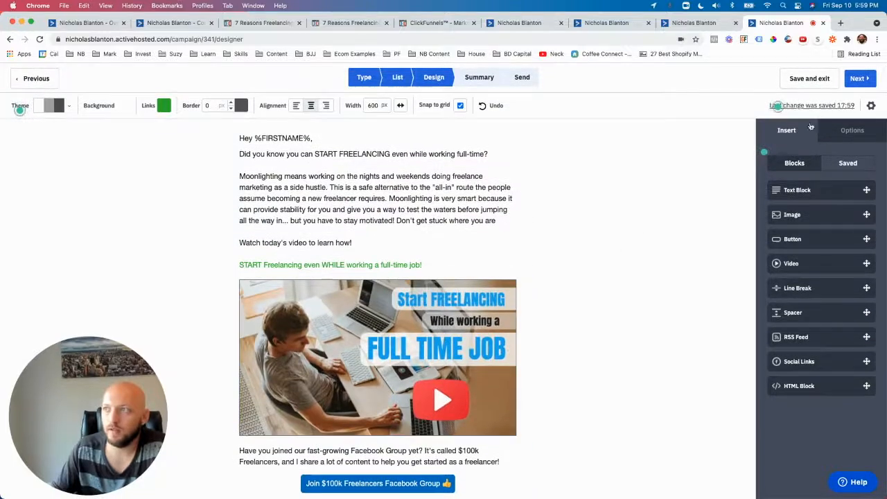
# Step: Examine the subject, preheader text, sender details and test options in the campaign settings, then return to the email design
pyautogui.click(872, 105)
pyautogui.moveTo(398, 137); pyautogui.dragTo(543, 139)
pyautogui.moveTo(401, 164); pyautogui.dragTo(592, 166)
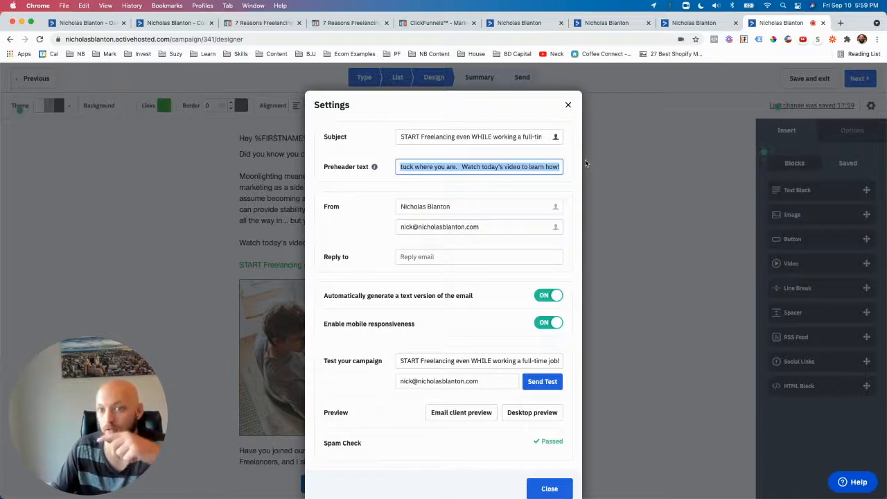
pyautogui.click(572, 110)
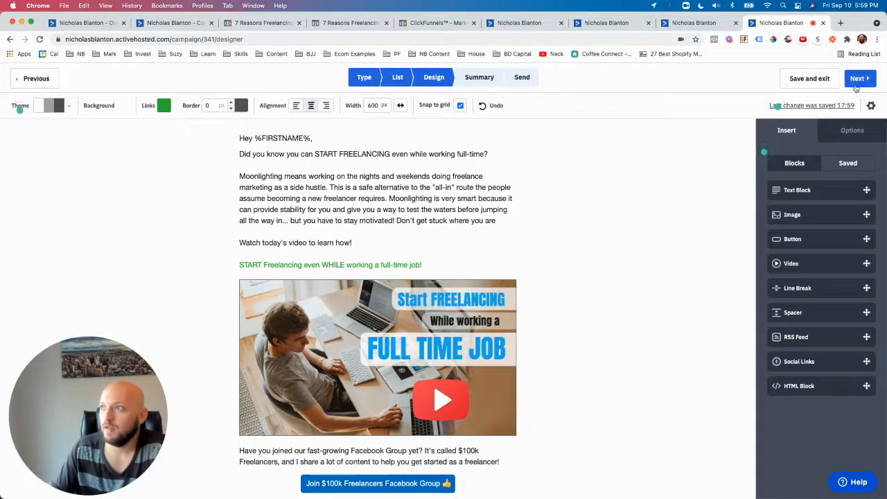
pyautogui.scroll(-3, 441, 252)
pyautogui.scroll(1, 453, 218)
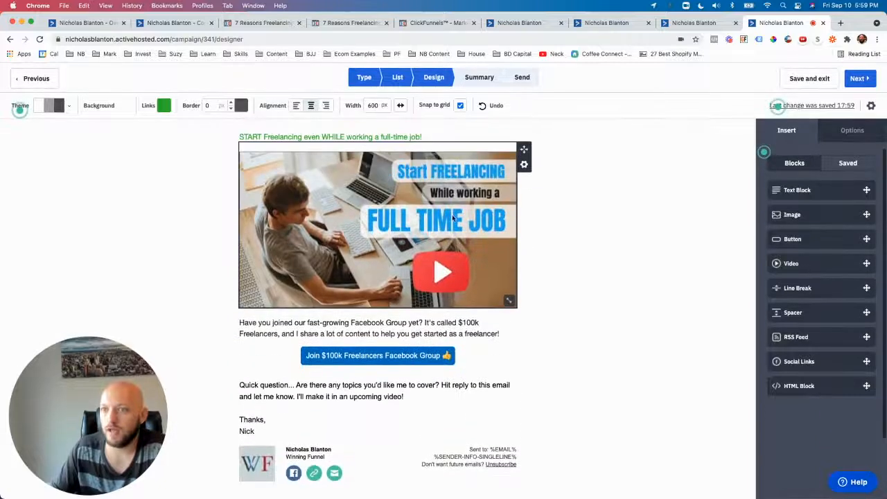
pyautogui.scroll(3, 347, 314)
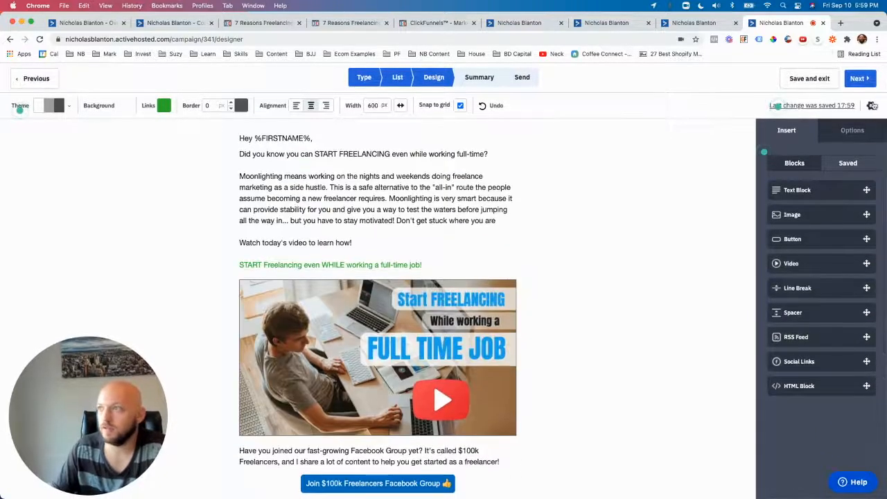
pyautogui.click(872, 106)
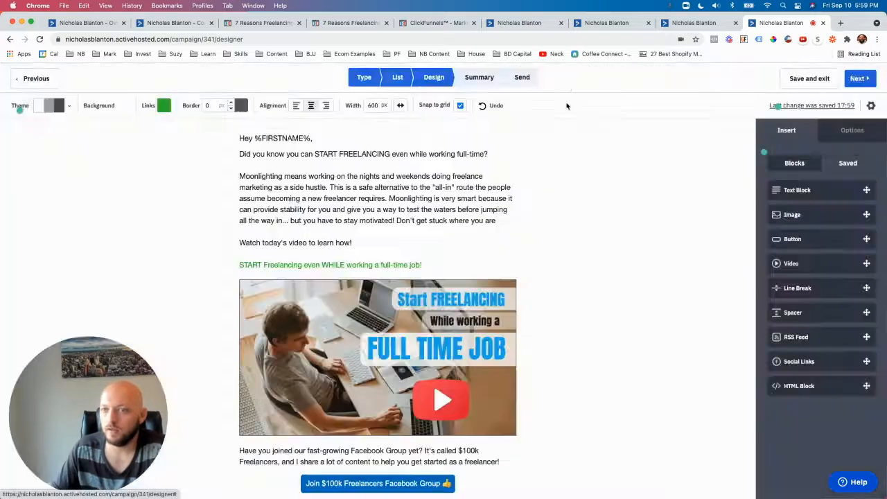
pyautogui.click(567, 105)
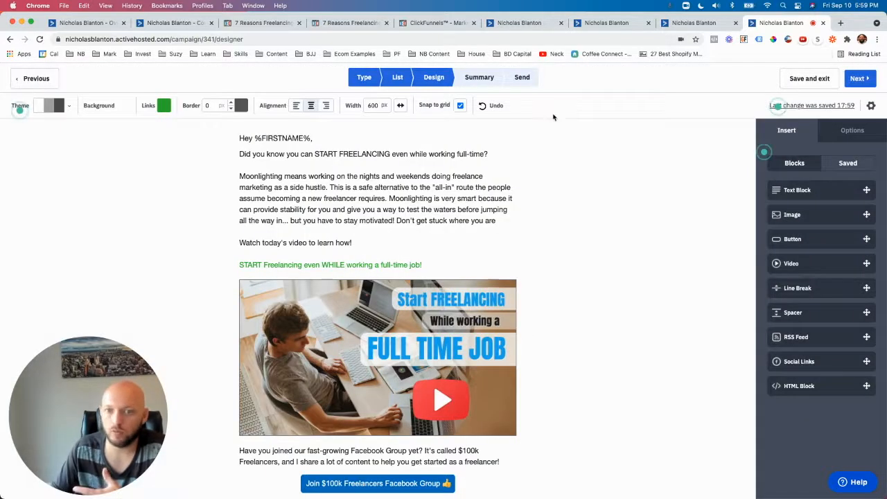
# Step: Proceed to the campaign summary and set the schedule to the specific date 09/30/2021 at 15:00
pyautogui.click(861, 79)
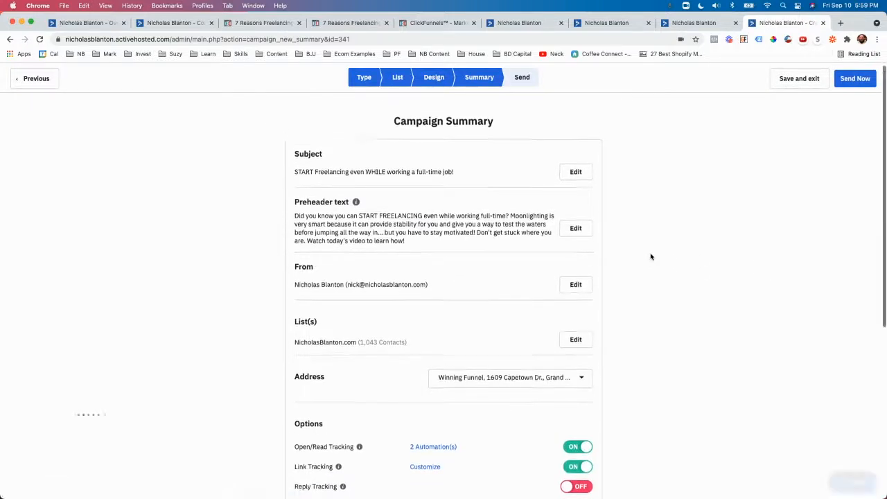
pyautogui.scroll(-3, 527, 275)
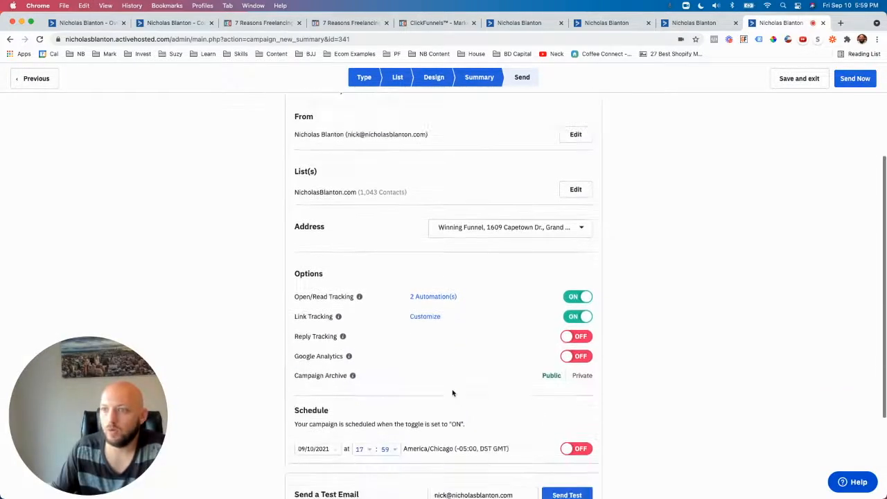
pyautogui.click(317, 385)
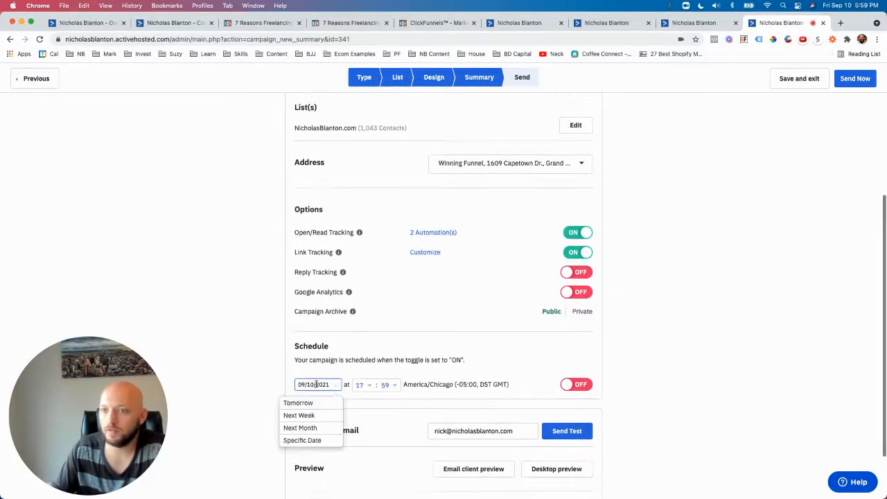
pyautogui.click(308, 439)
pyautogui.click(360, 355)
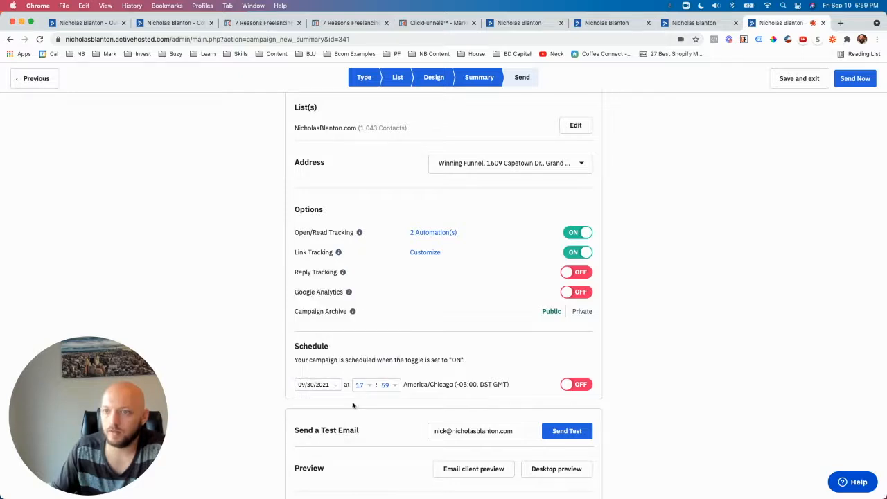
pyautogui.click(361, 386)
pyautogui.click(362, 452)
pyautogui.click(386, 386)
pyautogui.click(381, 406)
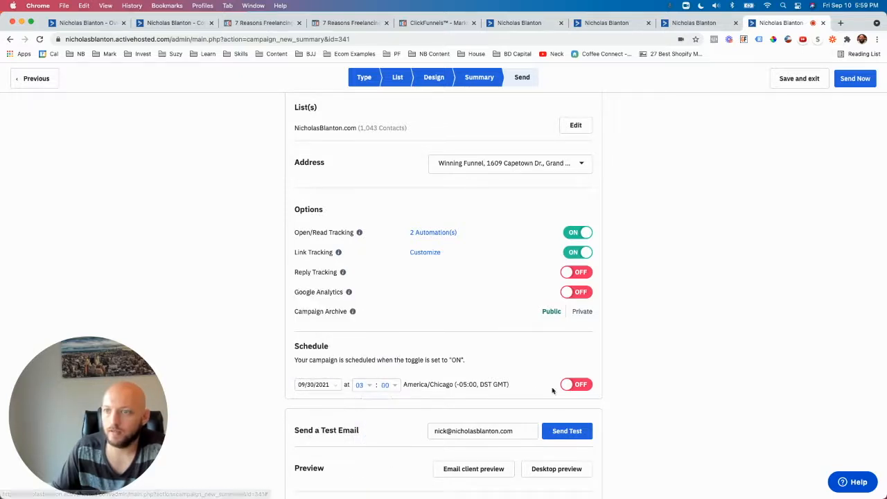
pyautogui.click(368, 388)
pyautogui.scroll(-5, 366, 420)
pyautogui.click(361, 444)
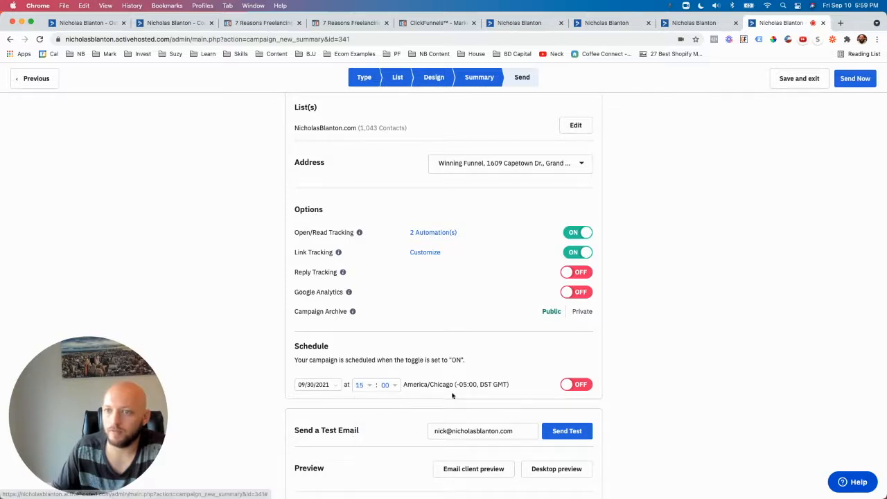
# Step: Switch the campaign schedule on and off to compare finishing a scheduled campaign with sending it immediately
pyautogui.click(572, 387)
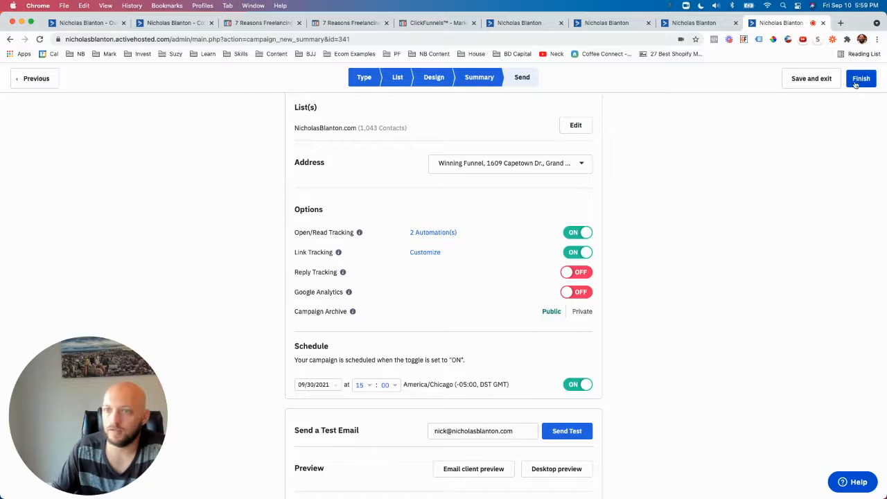
pyautogui.scroll(-1, 574, 382)
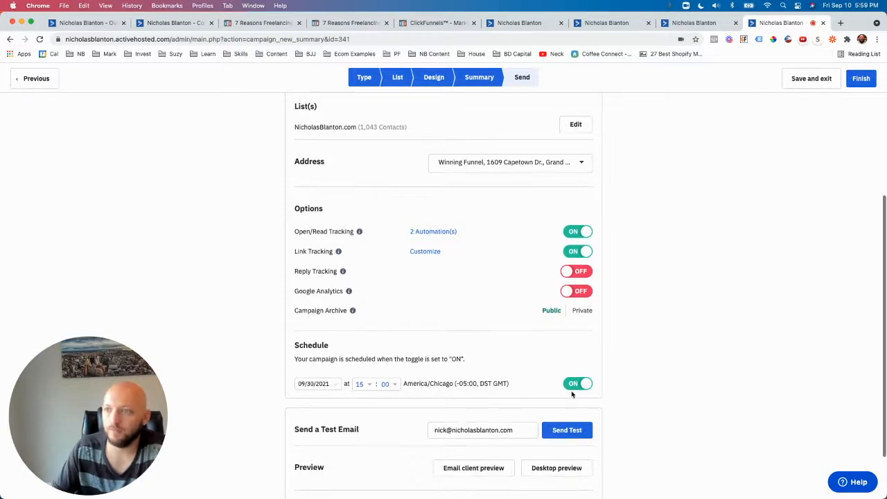
pyautogui.click(578, 385)
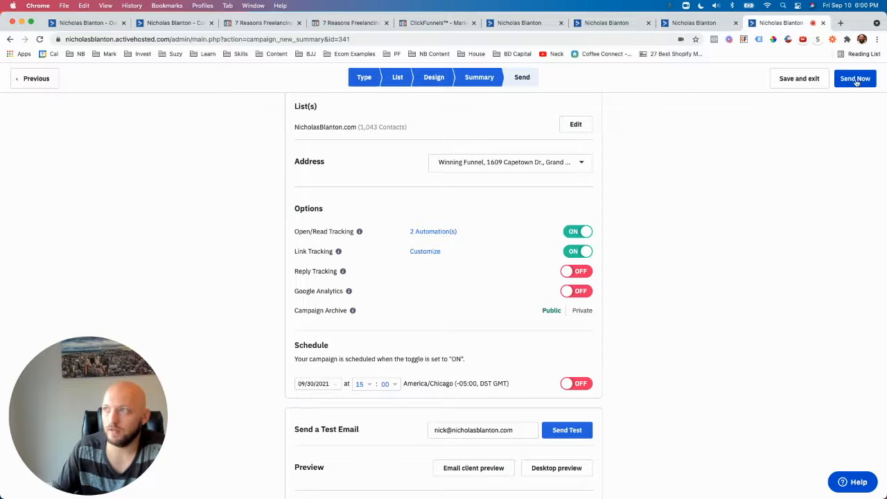
pyautogui.click(579, 385)
pyautogui.scroll(-1, 587, 389)
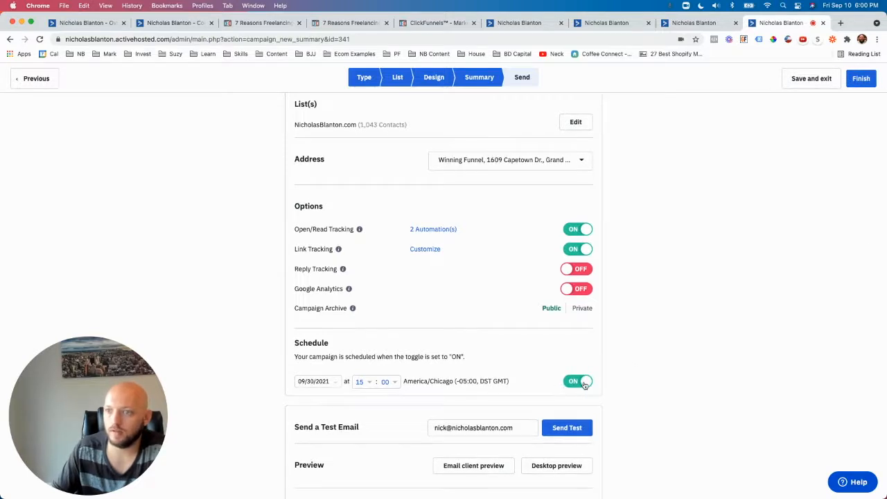
pyautogui.scroll(1, 584, 385)
pyautogui.click(583, 384)
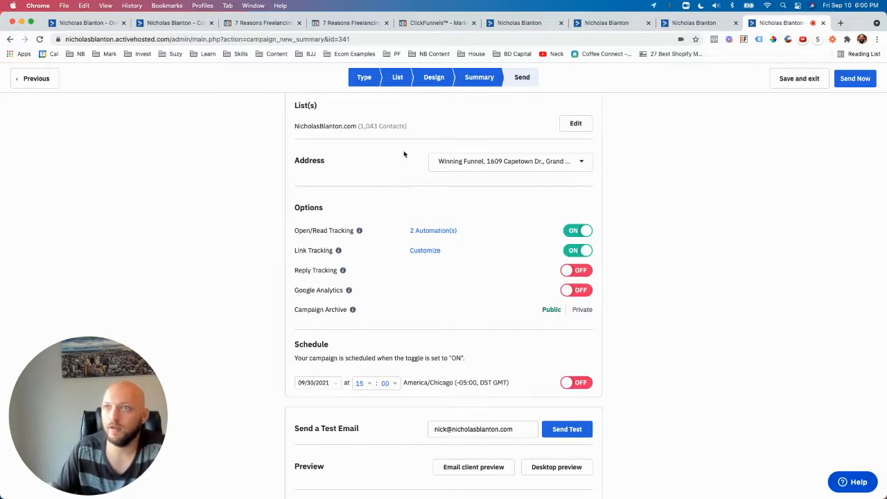
# Step: Save the campaign and exit its setup without sending it
pyautogui.scroll(5, 479, 365)
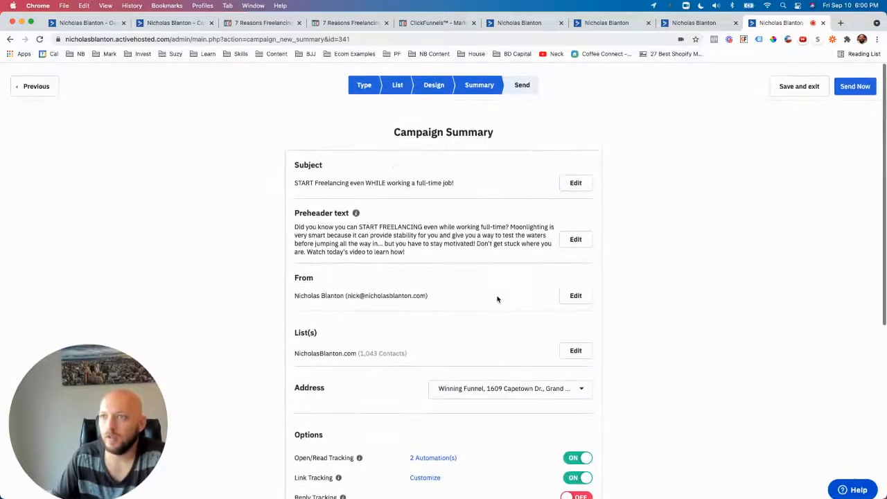
pyautogui.click(779, 78)
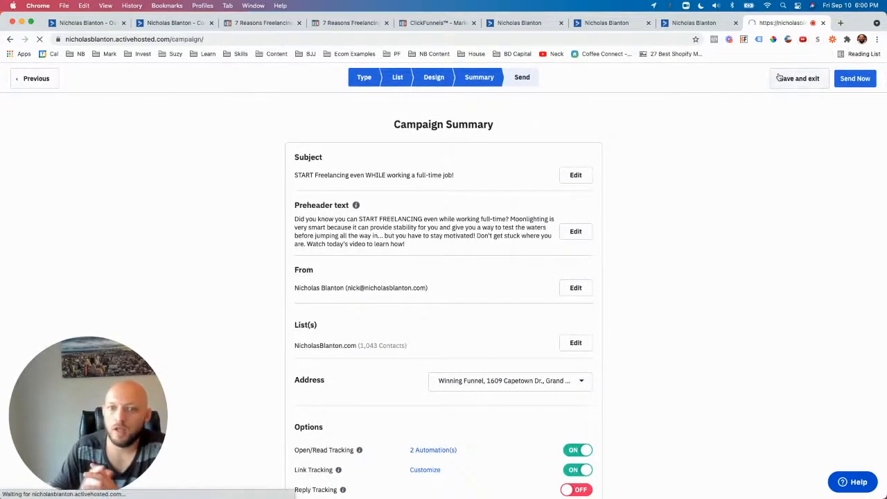